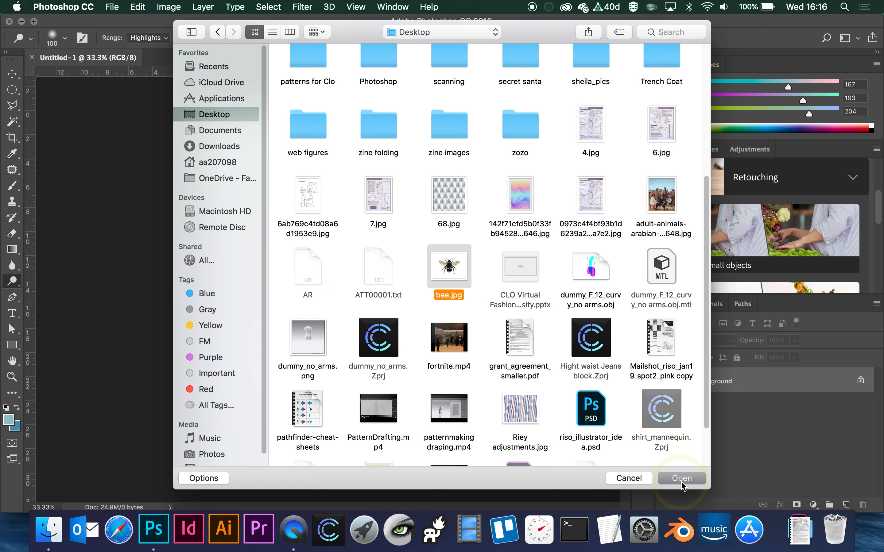
# - Open bee.jpg from the Desktop, keeping its embedded colour profile
pyautogui.click(681, 478)
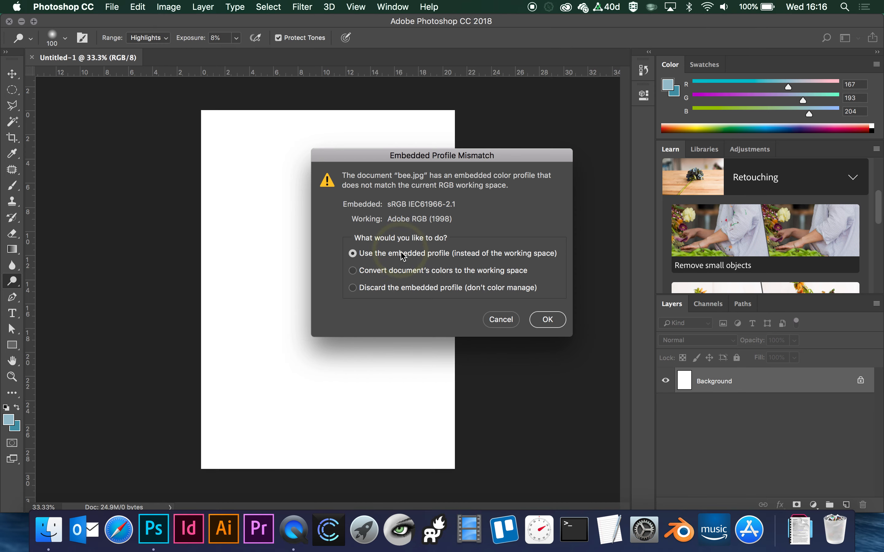
pyautogui.click(554, 319)
pyautogui.click(275, 332)
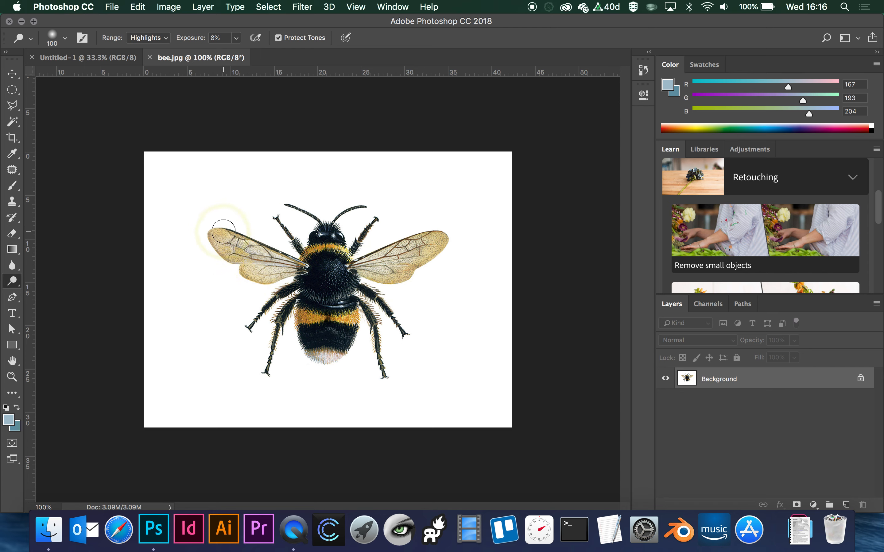
pyautogui.click(369, 340)
# - Define the bee image as a pattern named "bee block repeat"
pyautogui.click(138, 7)
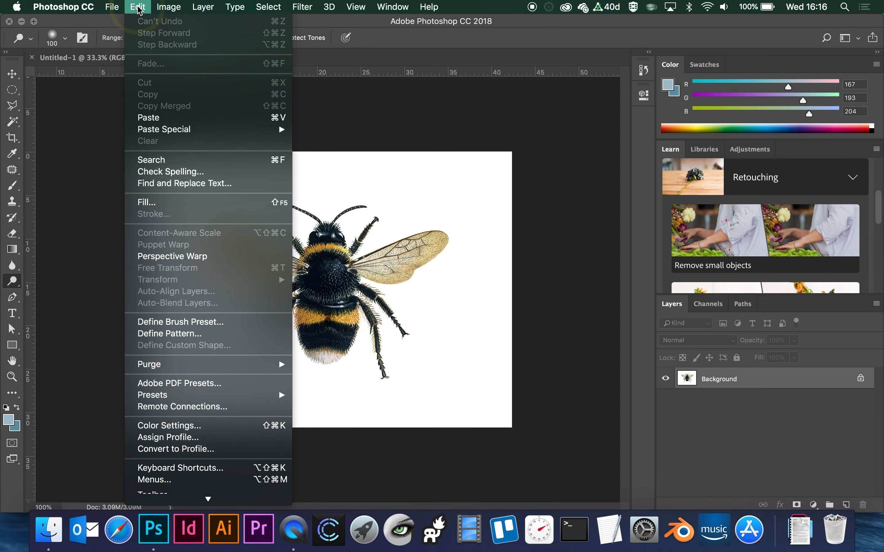
pyautogui.click(168, 333)
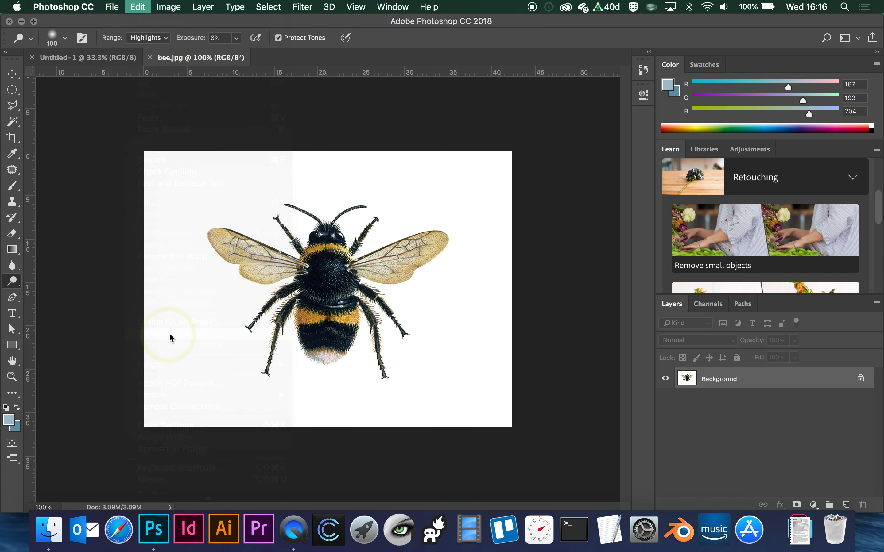
pyautogui.click(554, 324)
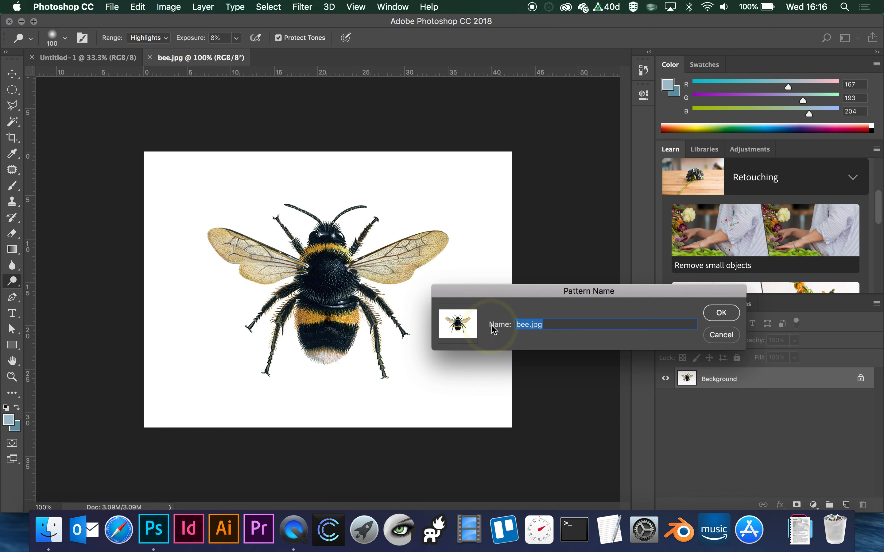
pyautogui.write('be')
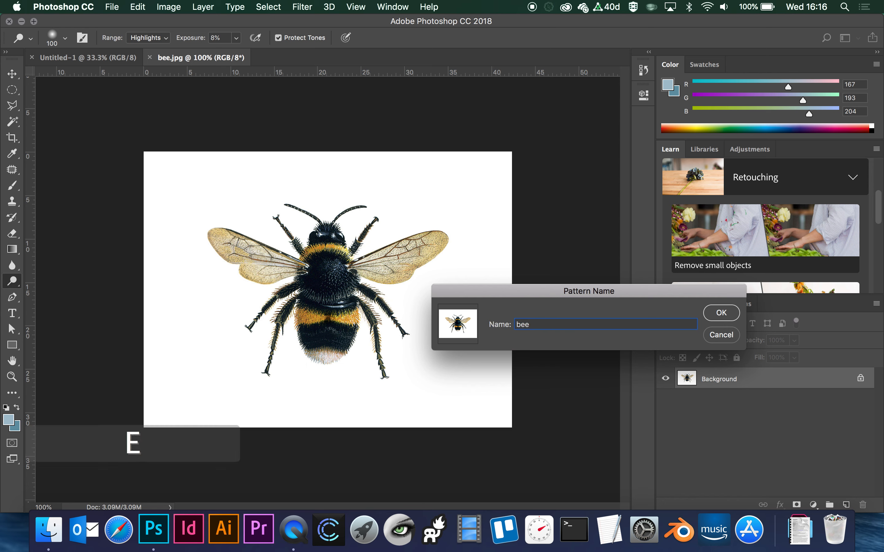
pyautogui.write('e ')
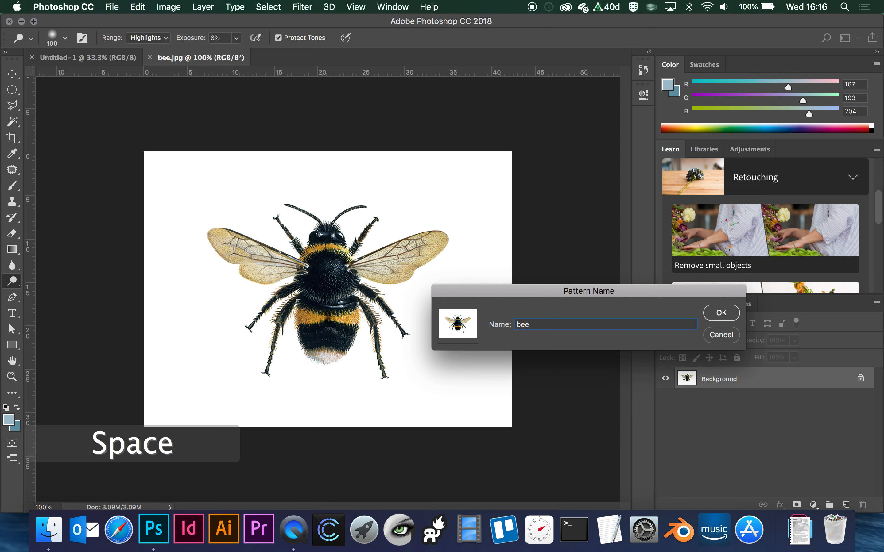
pyautogui.write('block repeat')
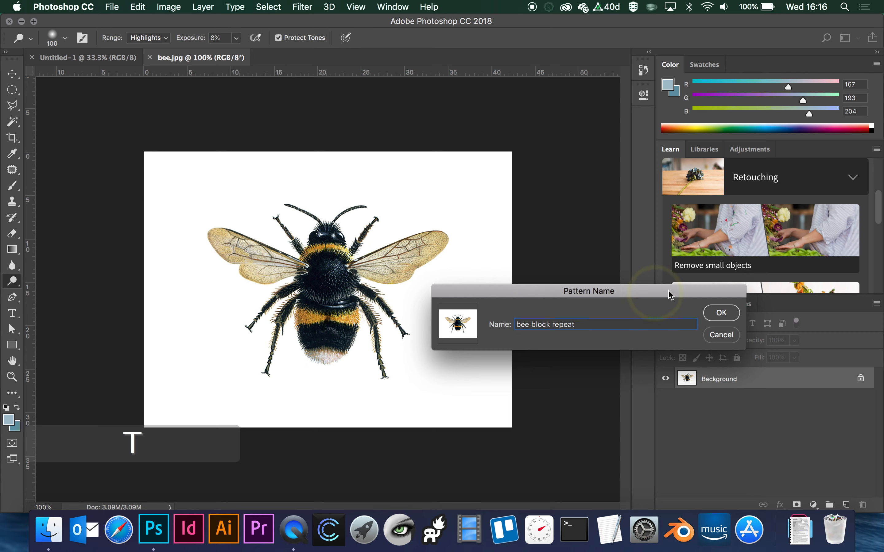
pyautogui.click(722, 313)
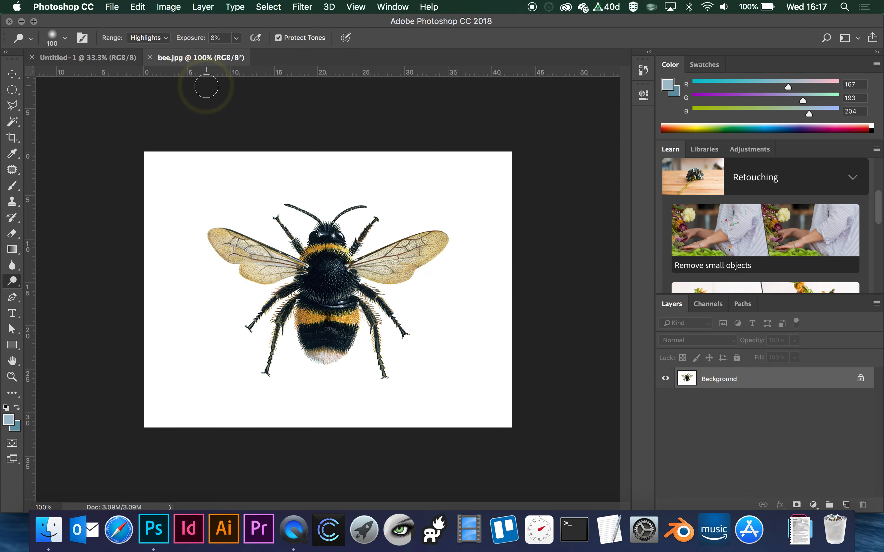
# - Create a new portrait A3 document, 297 x 420 mm at 300 pixels/inch in RGB Color
pyautogui.click(112, 6)
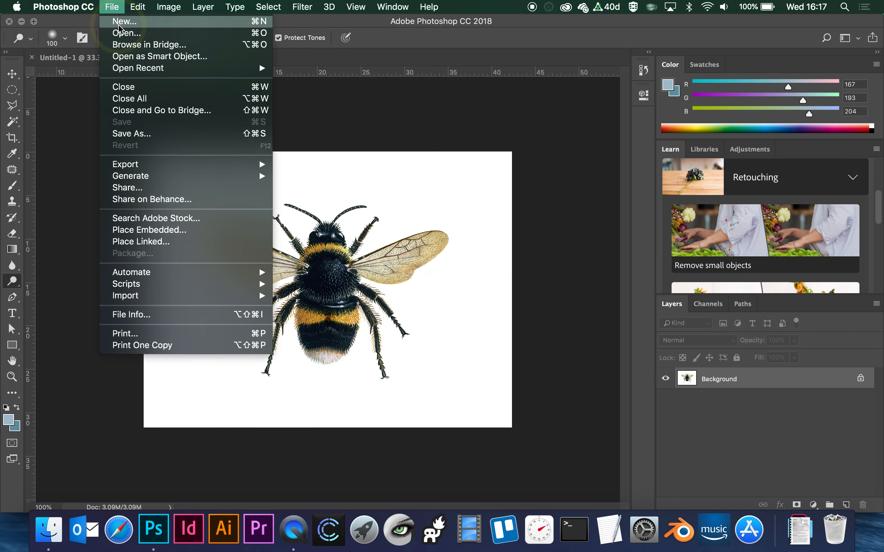
pyautogui.click(119, 22)
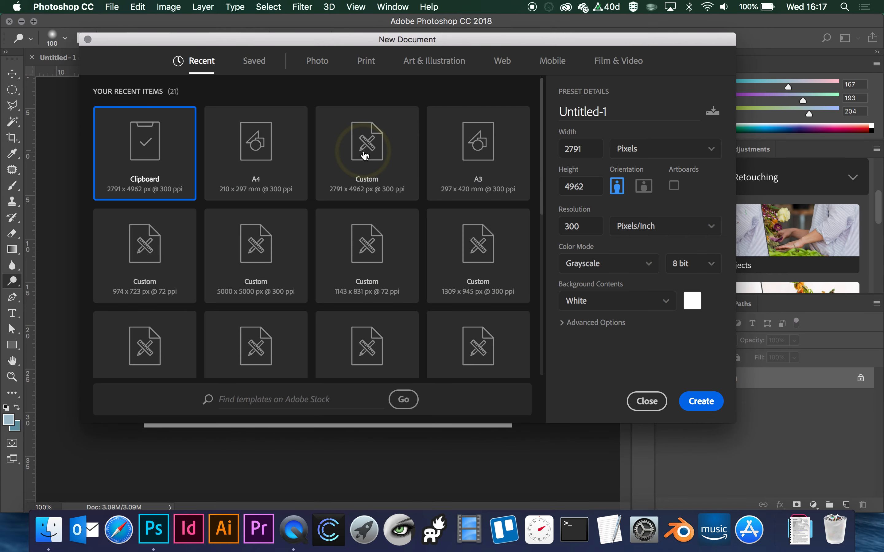
pyautogui.click(488, 150)
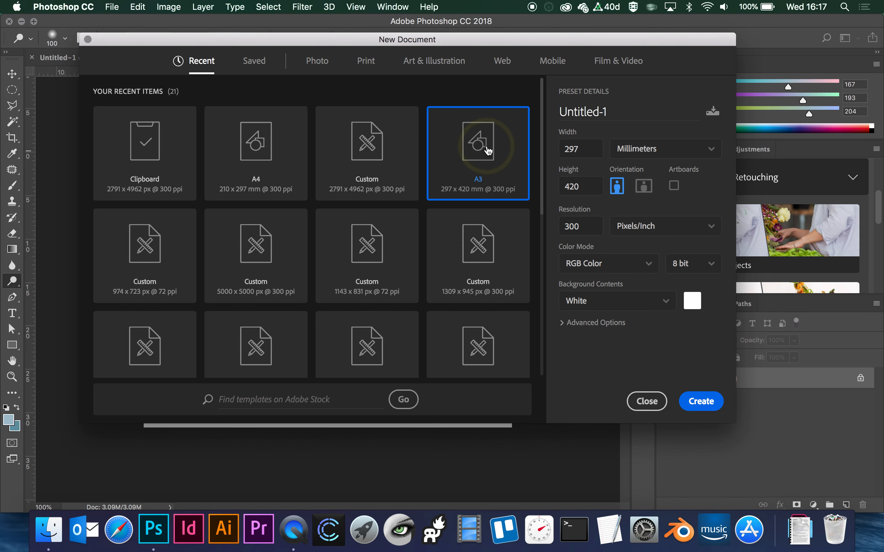
pyautogui.click(700, 401)
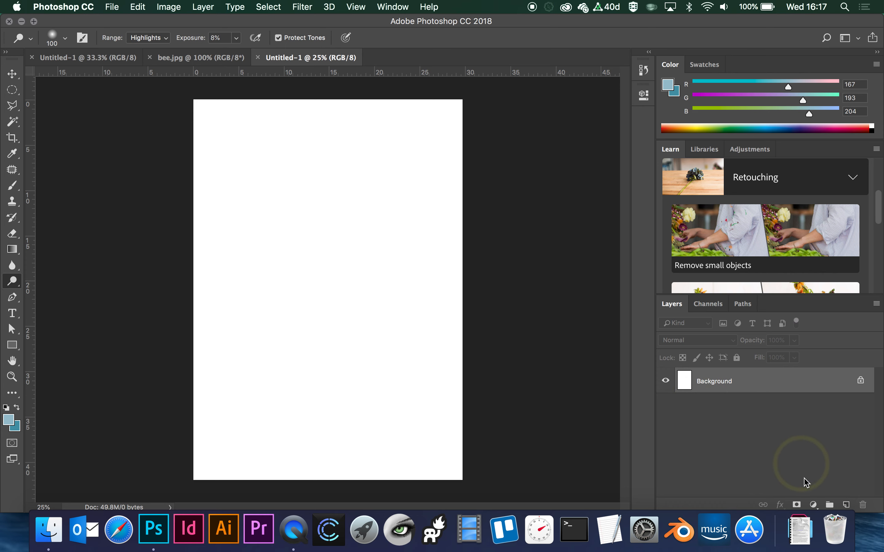
# - Add a Pattern fill layer to the new document using the "bee block repeat" pattern
pyautogui.click(814, 504)
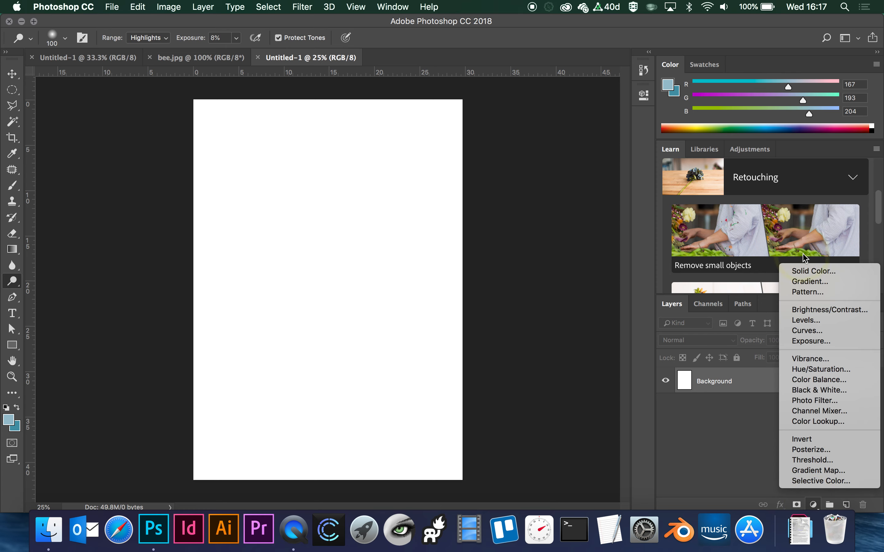
pyautogui.click(809, 293)
pyautogui.click(109, 283)
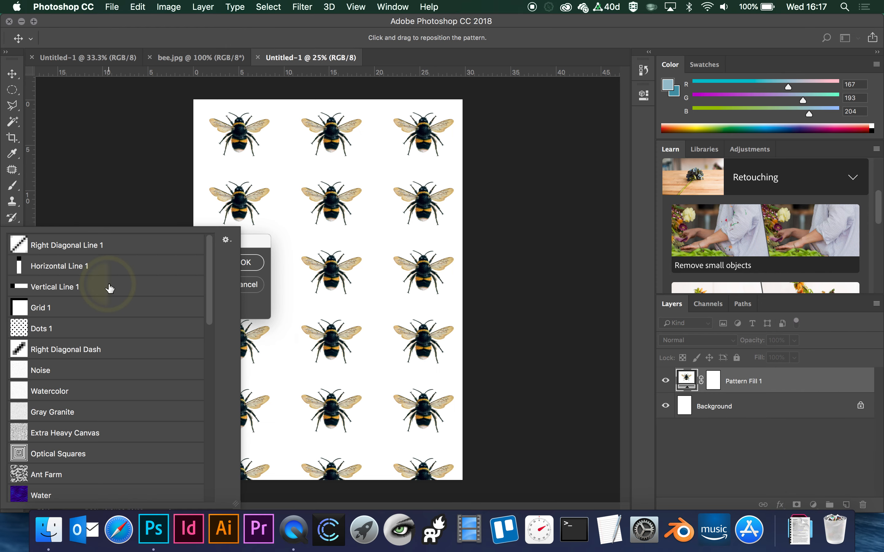
pyautogui.moveTo(213, 294); pyautogui.dragTo(213, 497)
pyautogui.click(78, 493)
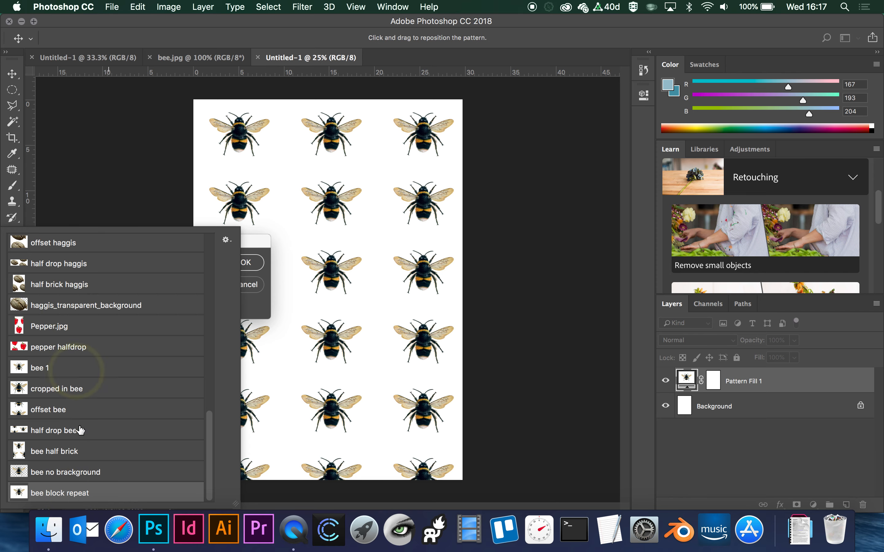
# - View the pattern presets as large thumbnails and return them to the Large List view
pyautogui.click(227, 240)
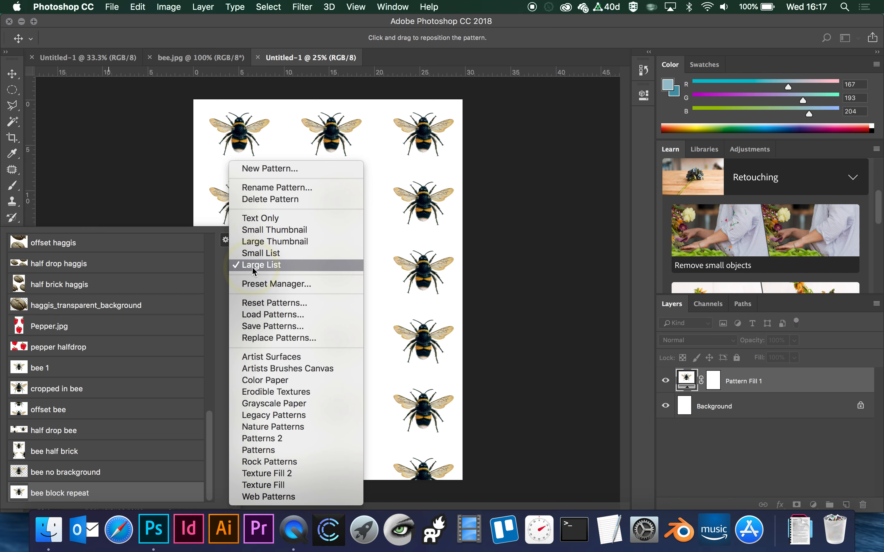
pyautogui.click(265, 242)
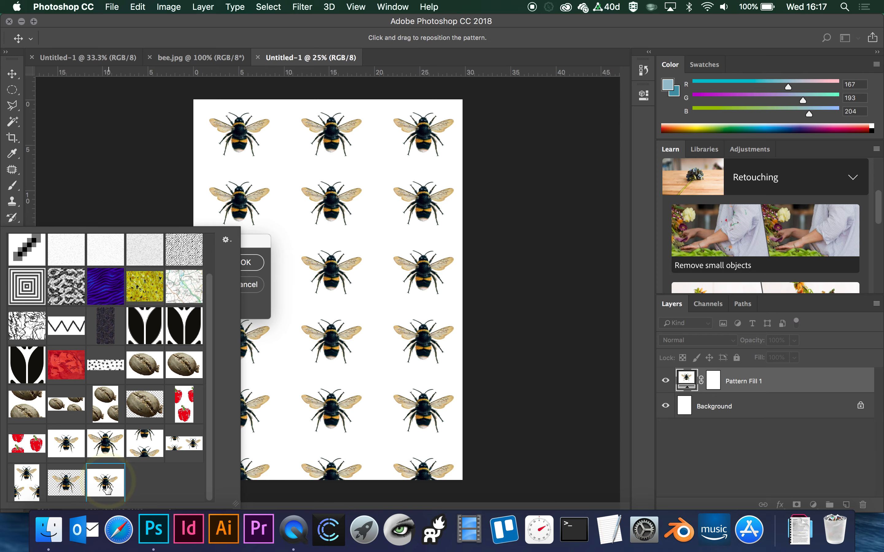
pyautogui.click(226, 240)
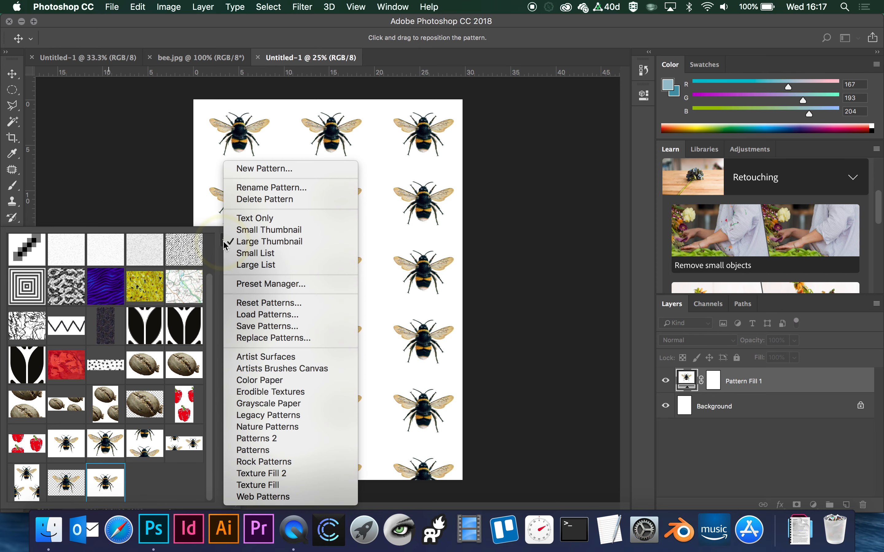
pyautogui.click(255, 264)
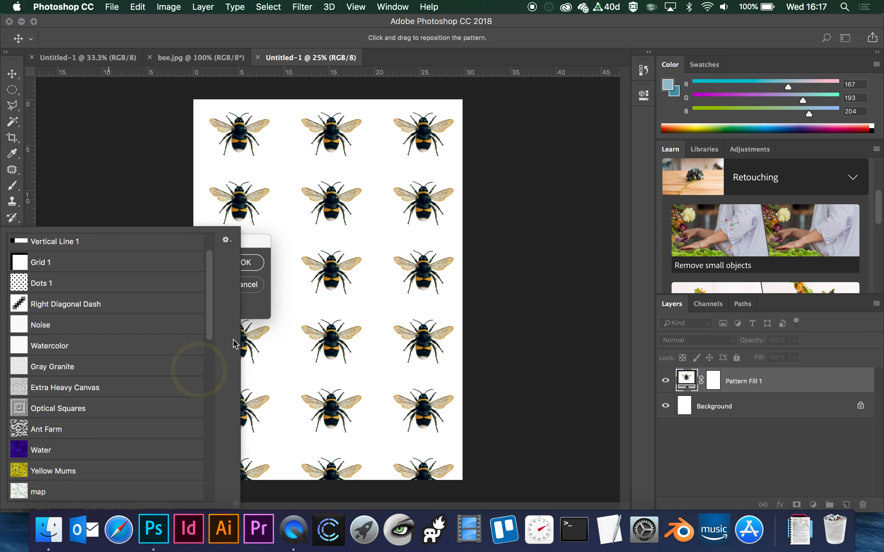
pyautogui.click(226, 240)
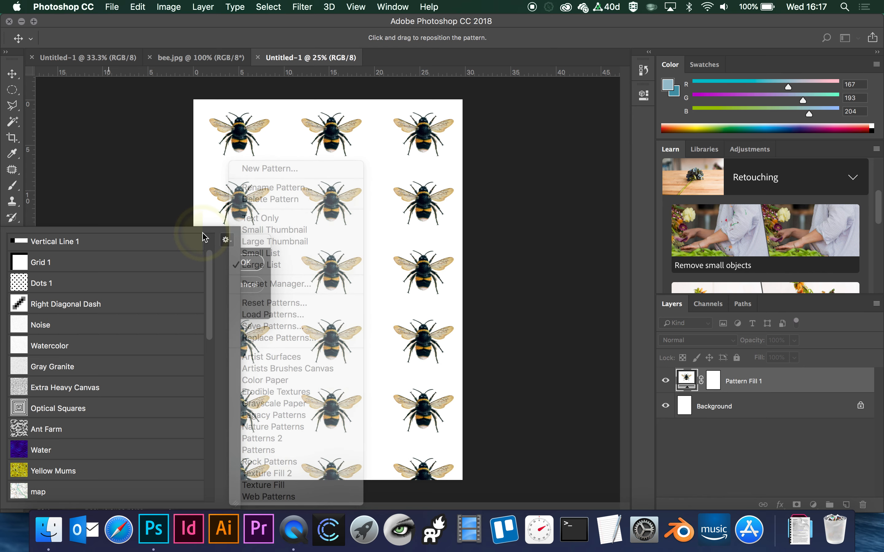
# - Try the pattern fill at 50% scale, set it to 200%, and apply it with the pattern shifted left and slightly down
pyautogui.click(257, 248)
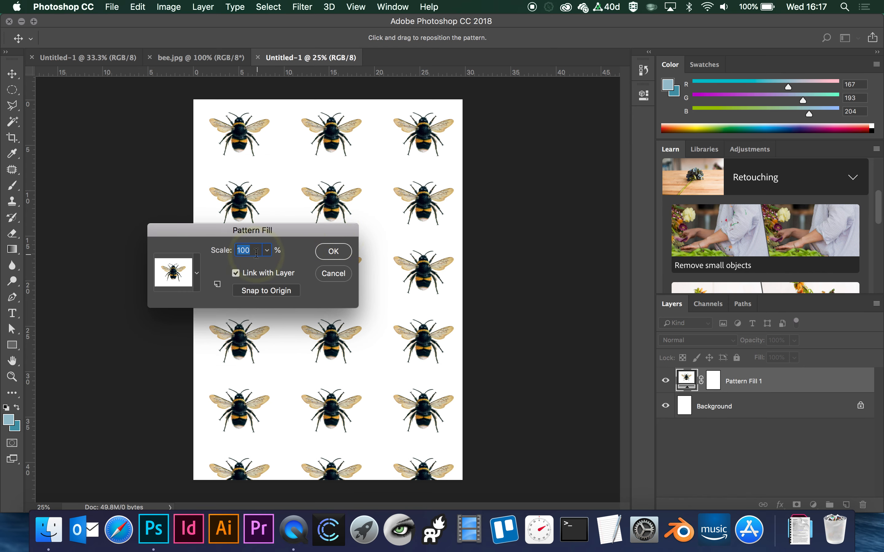
pyautogui.write('50')
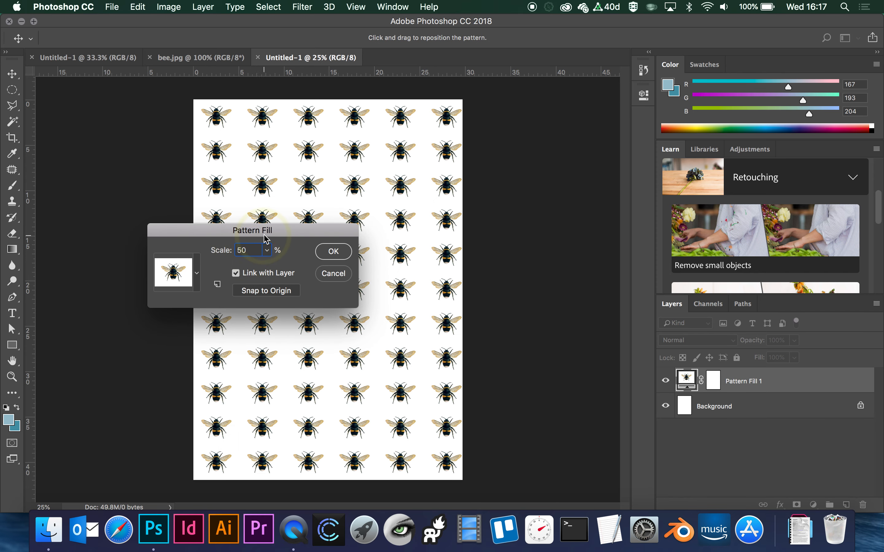
pyautogui.click(217, 251)
pyautogui.write('200')
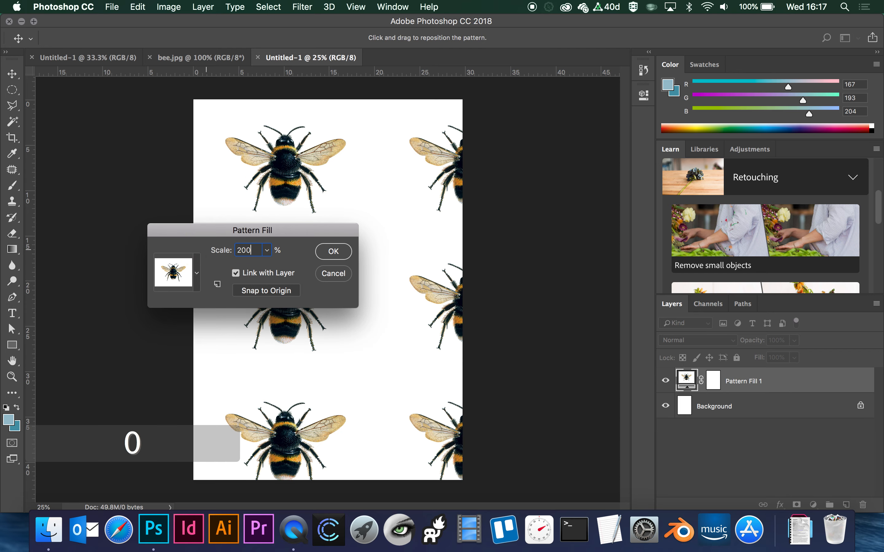
pyautogui.moveTo(299, 169); pyautogui.dragTo(238, 199)
pyautogui.click(333, 251)
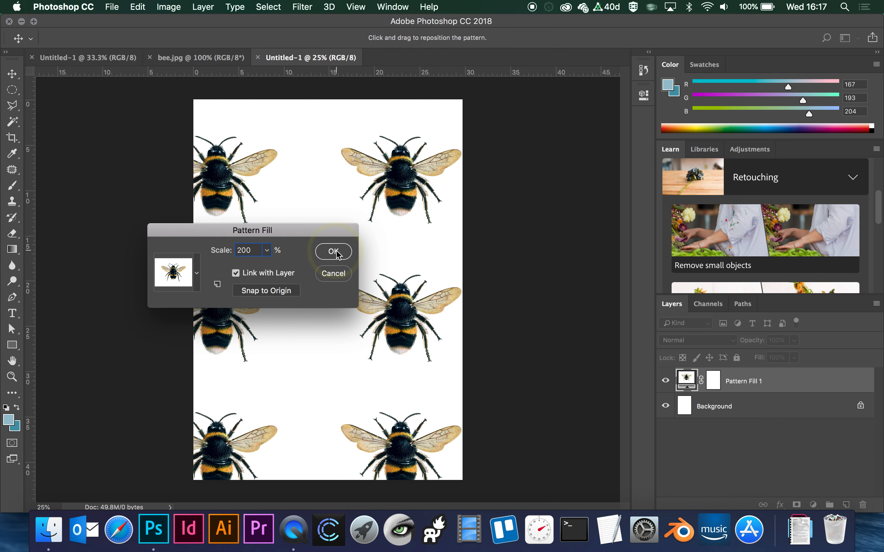
# - Set the pattern fill's scale to 100% and move the layer up and left so three full columns of bees fit the page
pyautogui.click(689, 385)
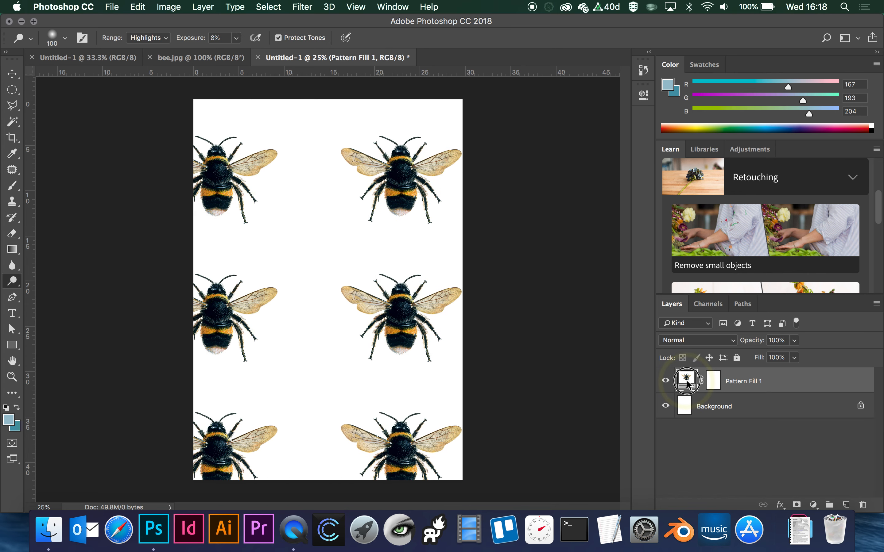
pyautogui.write('1')
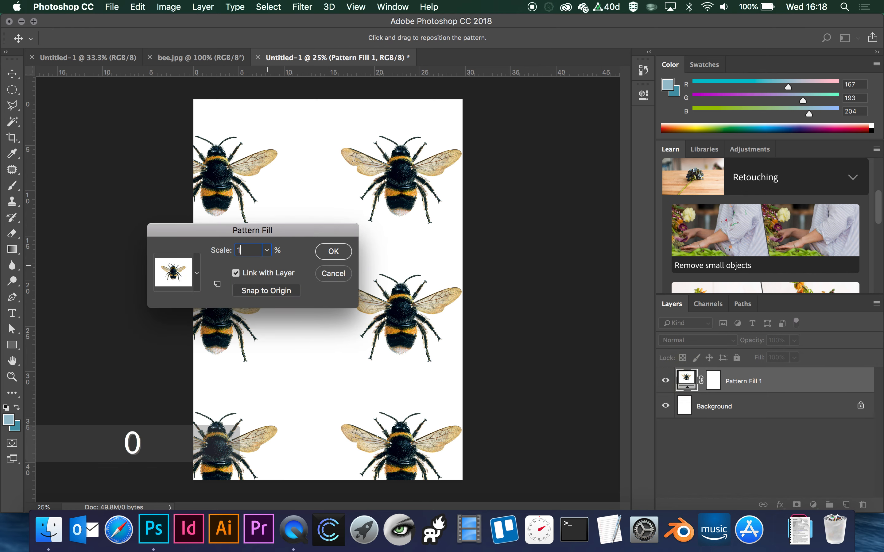
pyautogui.write('00')
pyautogui.click(334, 251)
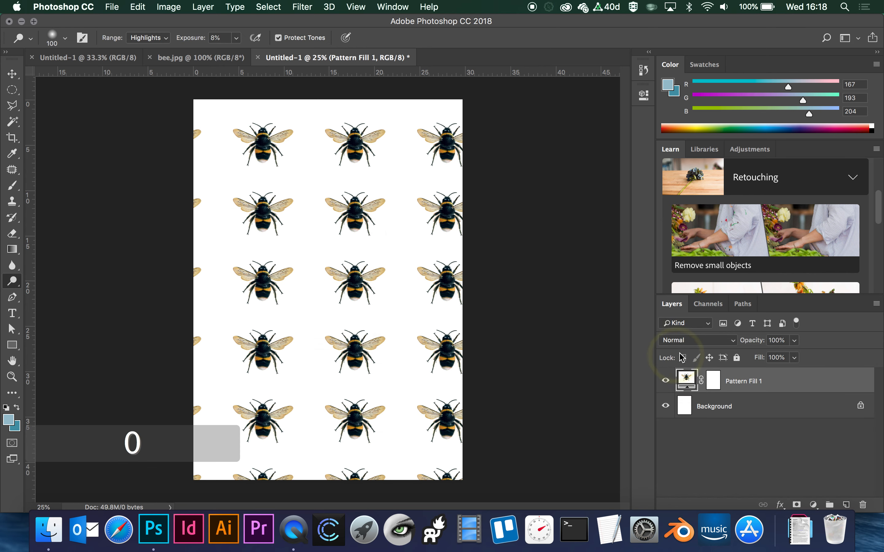
pyautogui.click(13, 75)
pyautogui.moveTo(350, 288); pyautogui.dragTo(332, 270)
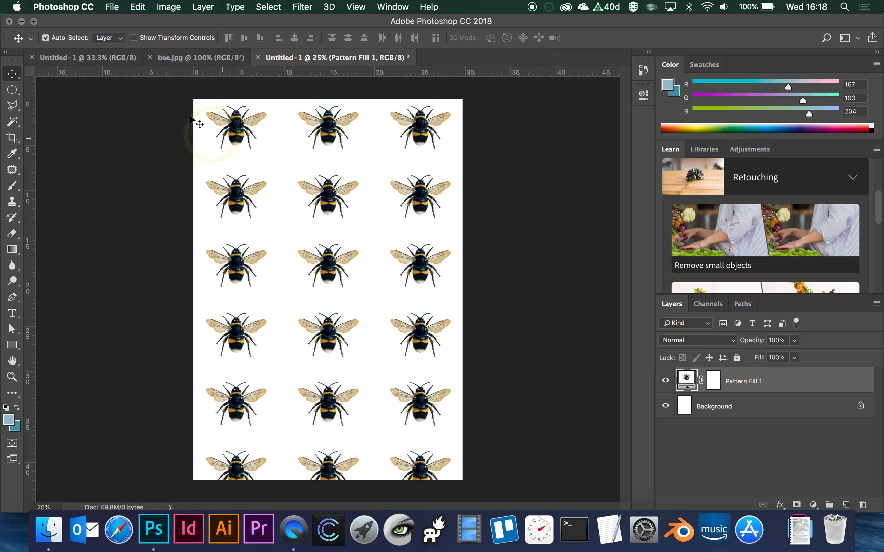
# - Start the Offset filter on bee.jpg and shift the image 489 pixels right with Wrap Around
pyautogui.click(197, 59)
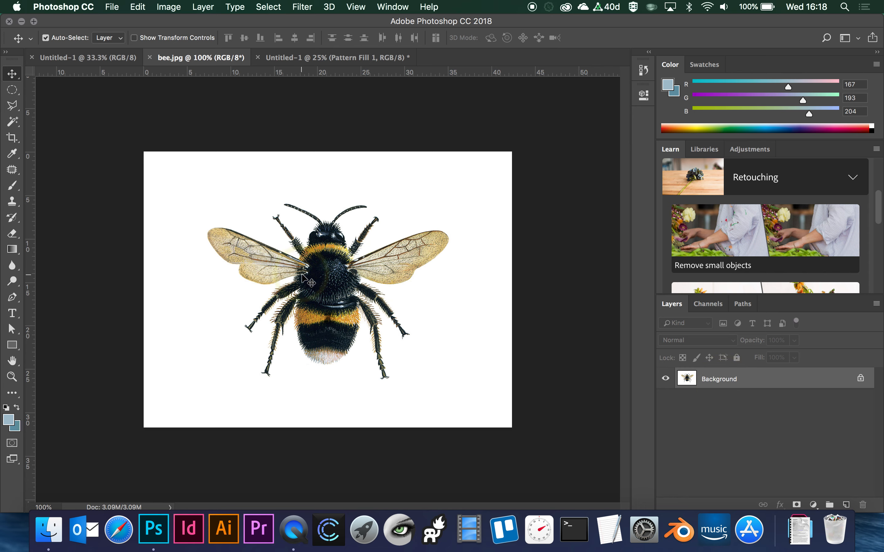
pyautogui.click(302, 6)
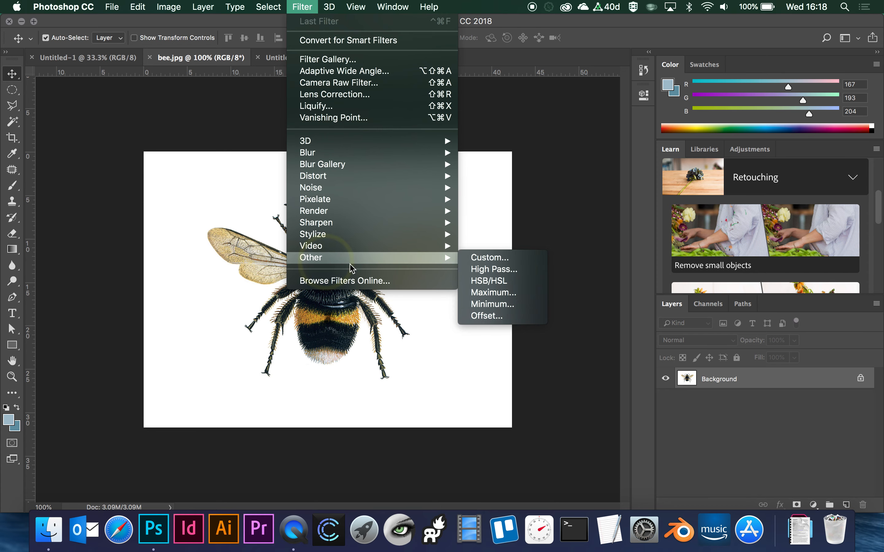
pyautogui.moveTo(452, 263)
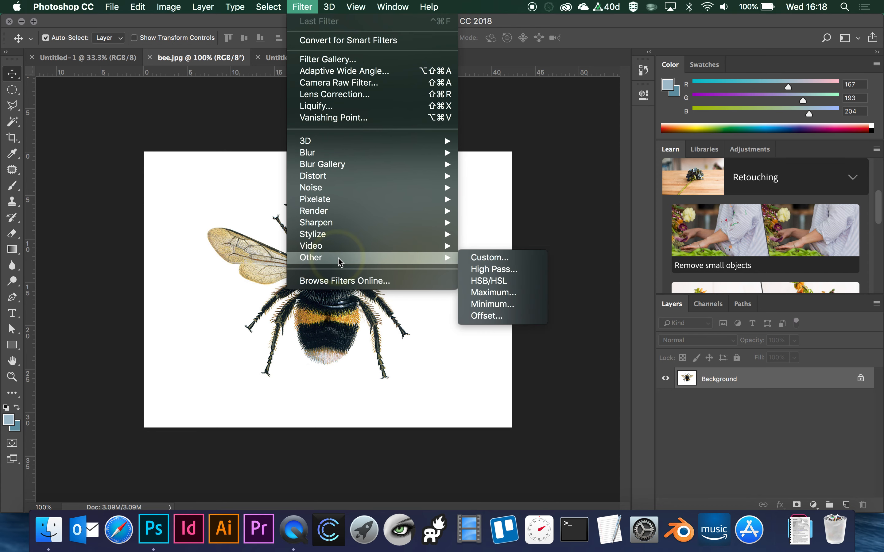
pyautogui.click(493, 316)
pyautogui.moveTo(428, 125); pyautogui.dragTo(598, 140)
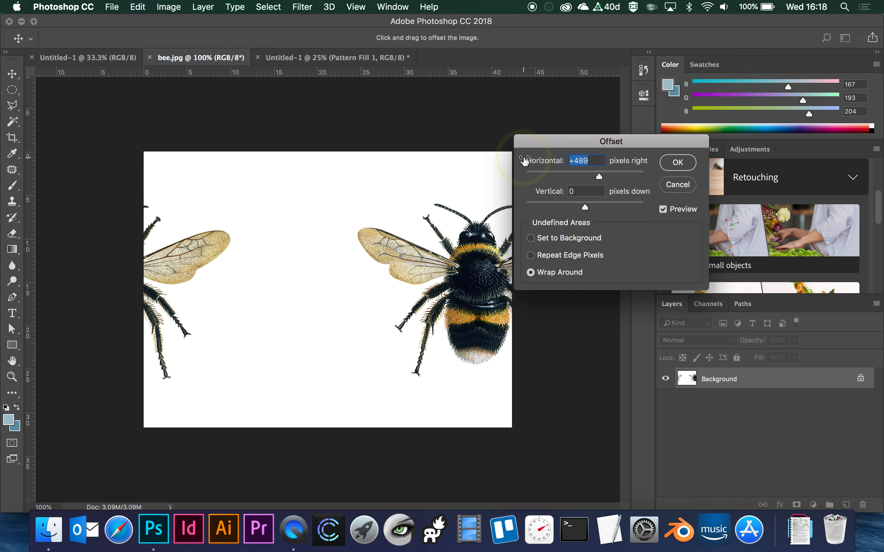
# - Set the horizontal offset to 0, shift the bee image 449 pixels down with Wrap Around, and apply the Offset filter
pyautogui.write('0')
pyautogui.click(577, 192)
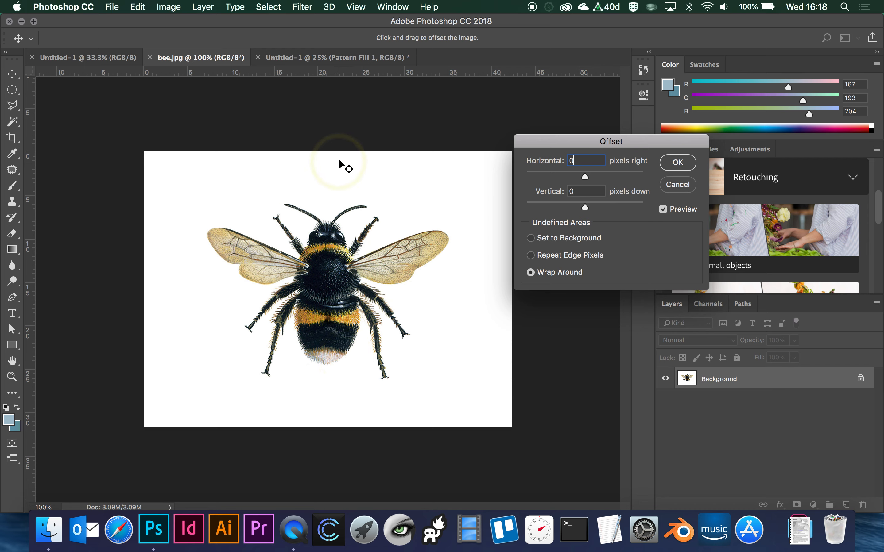
pyautogui.moveTo(333, 158); pyautogui.dragTo(335, 292)
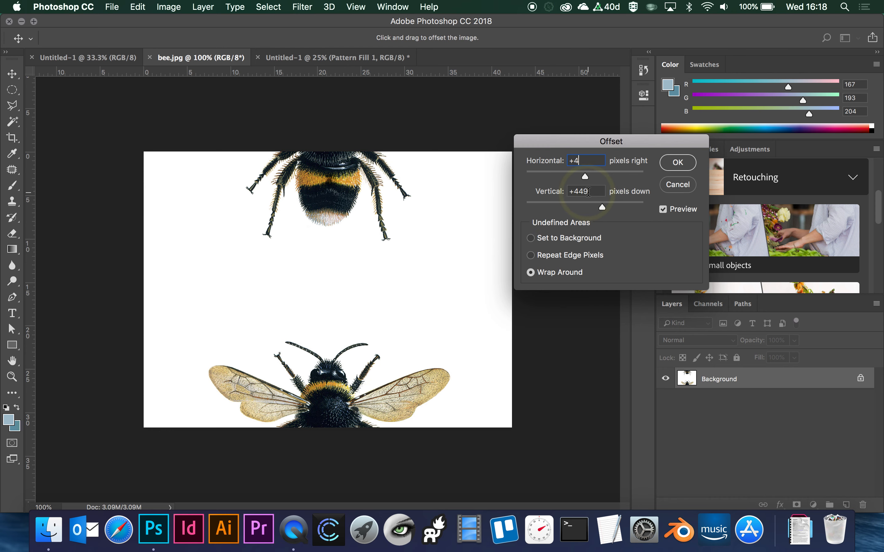
pyautogui.moveTo(592, 161); pyautogui.dragTo(523, 168)
pyautogui.write('0')
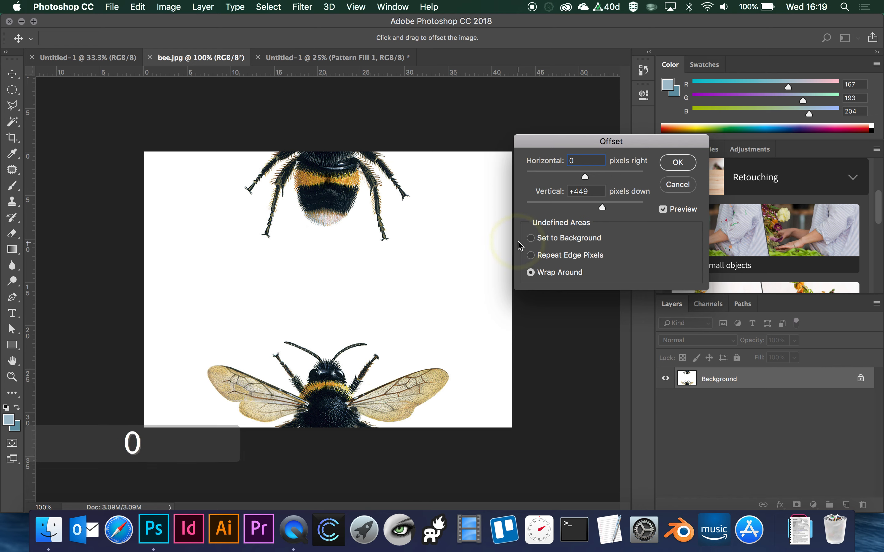
pyautogui.click(675, 167)
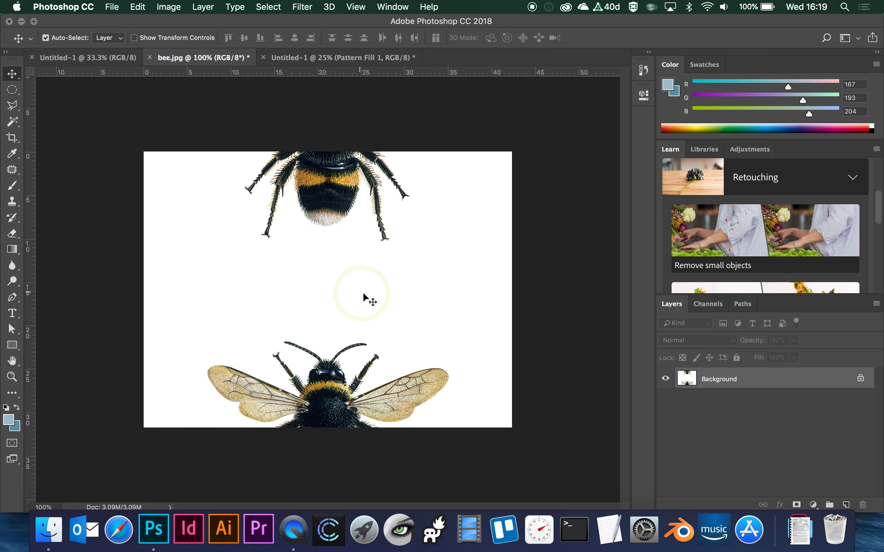
# - Undo the offset to copy the whole original bee image, and reapply the Offset filter with the same settings
pyautogui.press('super+z')
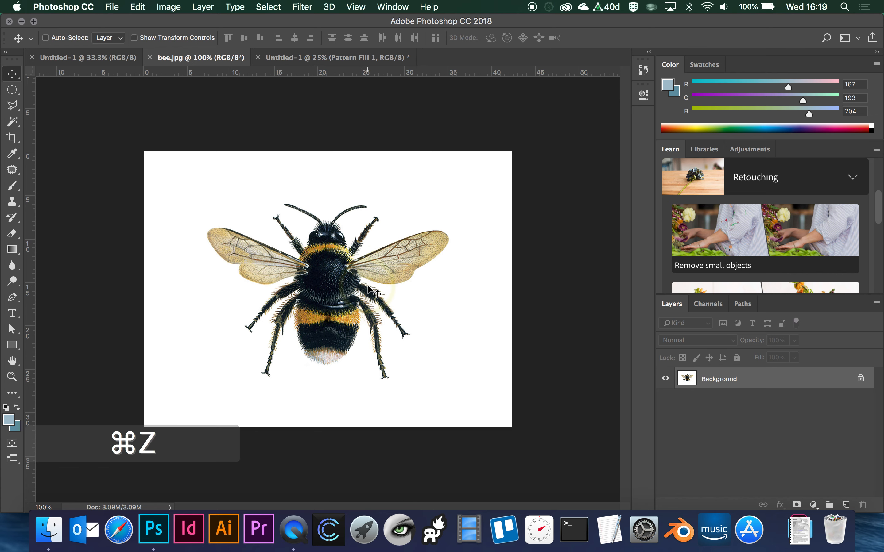
pyautogui.press('super+a')
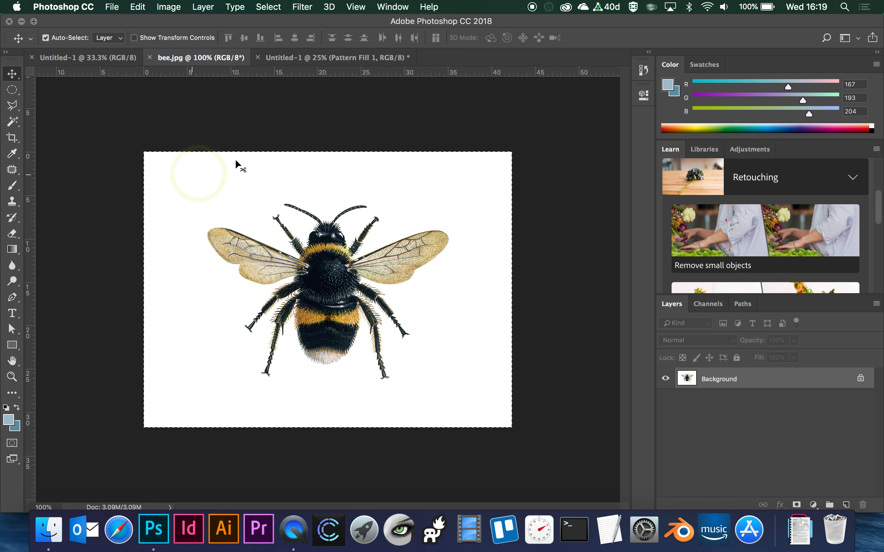
pyautogui.click(303, 7)
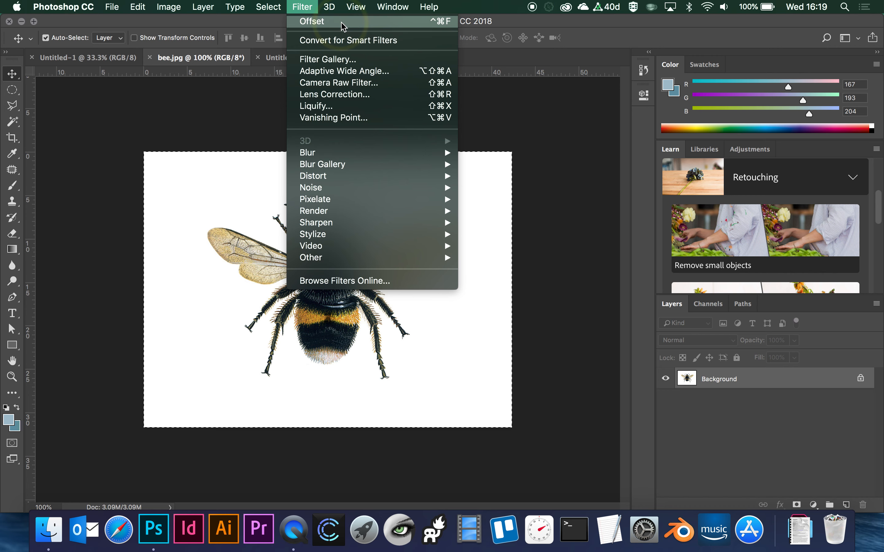
pyautogui.click(308, 22)
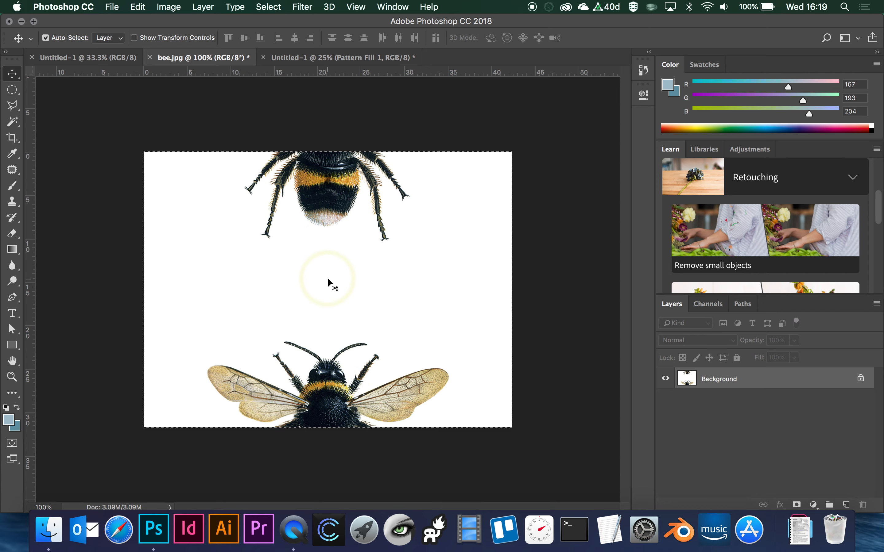
# - Extend the canvas of bee.jpg to 200 percent width, anchored at the middle left so the extra space falls on the right
pyautogui.click(138, 7)
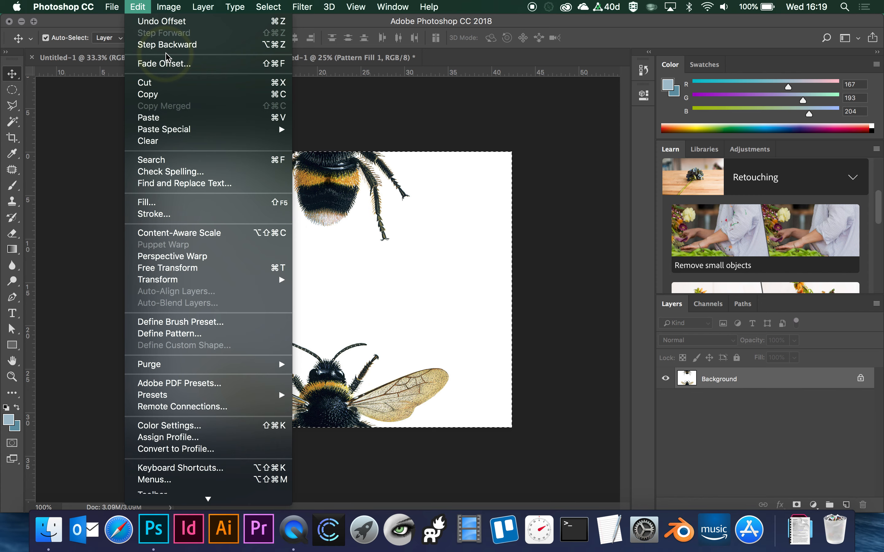
pyautogui.moveTo(168, 7)
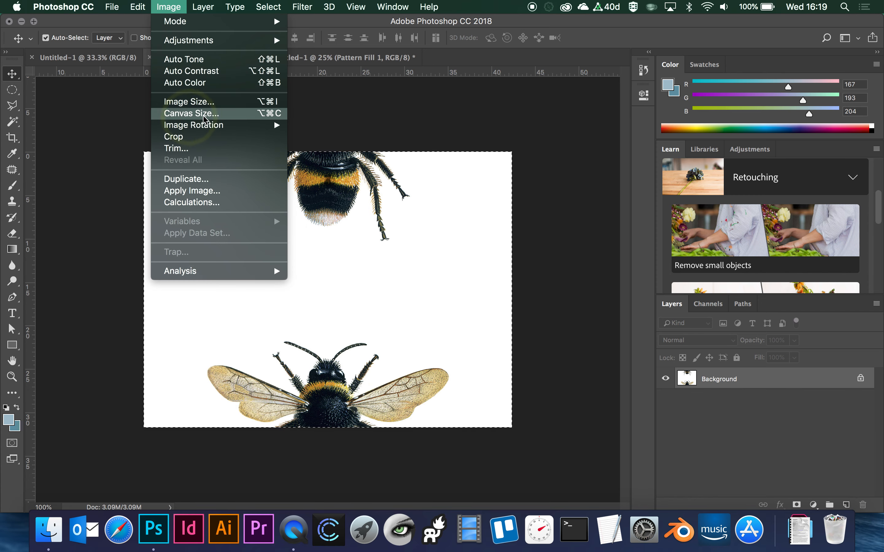
pyautogui.click(190, 114)
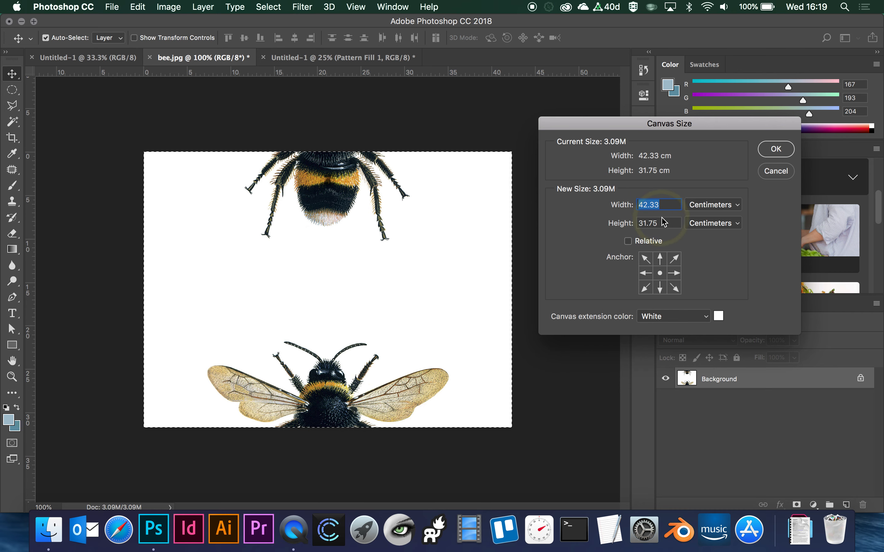
pyautogui.click(713, 212)
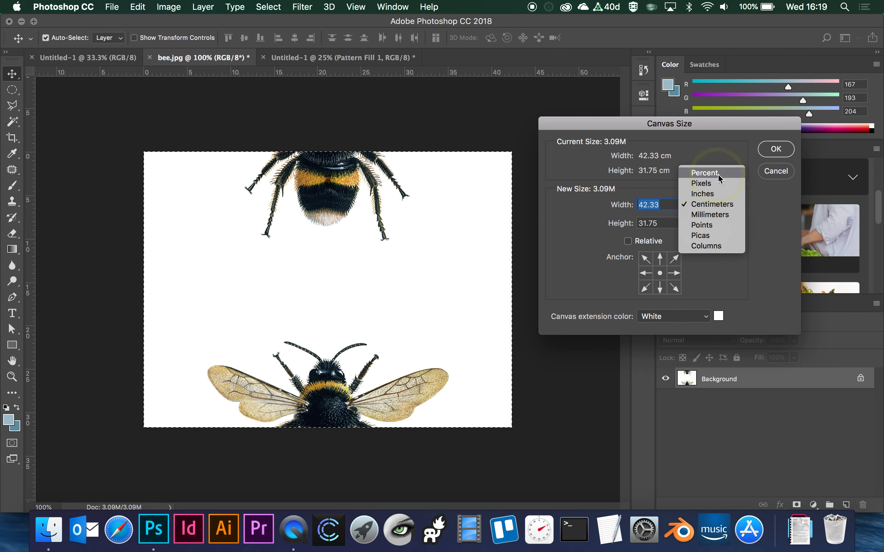
pyautogui.click(705, 173)
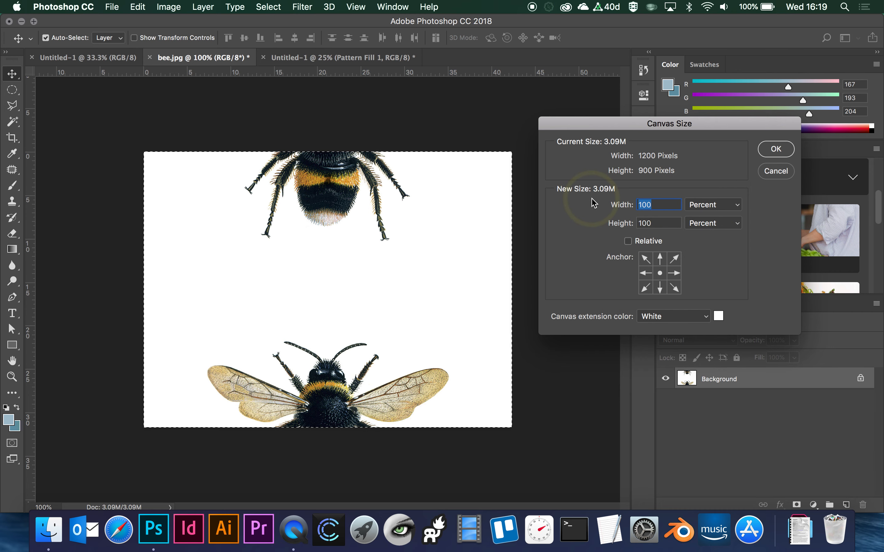
pyautogui.write('200')
pyautogui.click(654, 273)
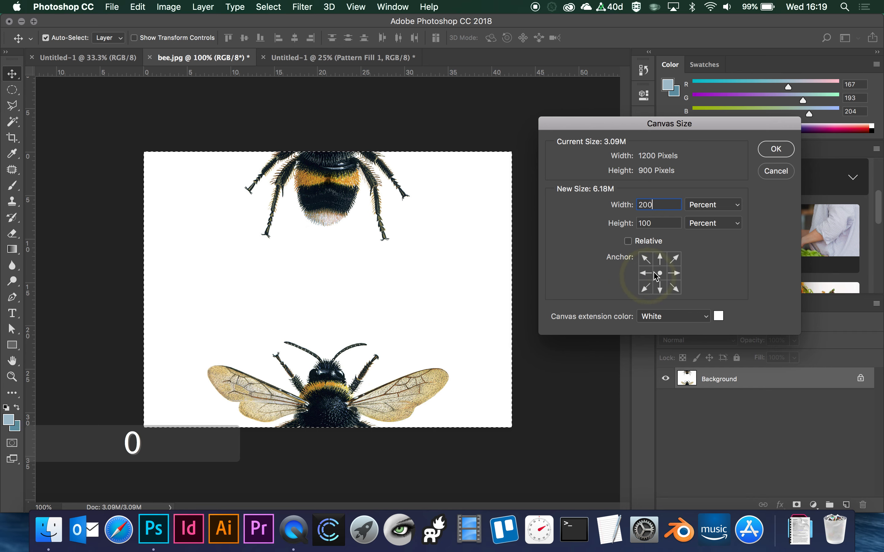
pyautogui.click(647, 274)
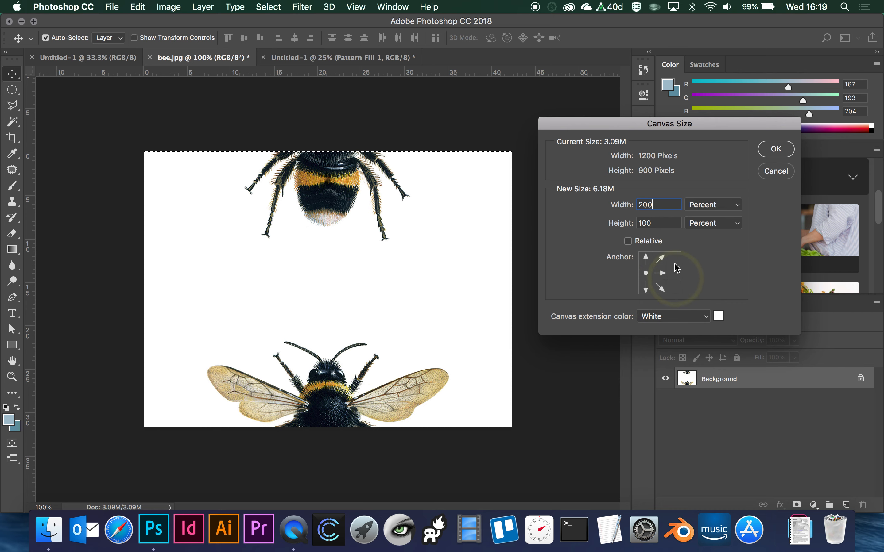
pyautogui.click(778, 150)
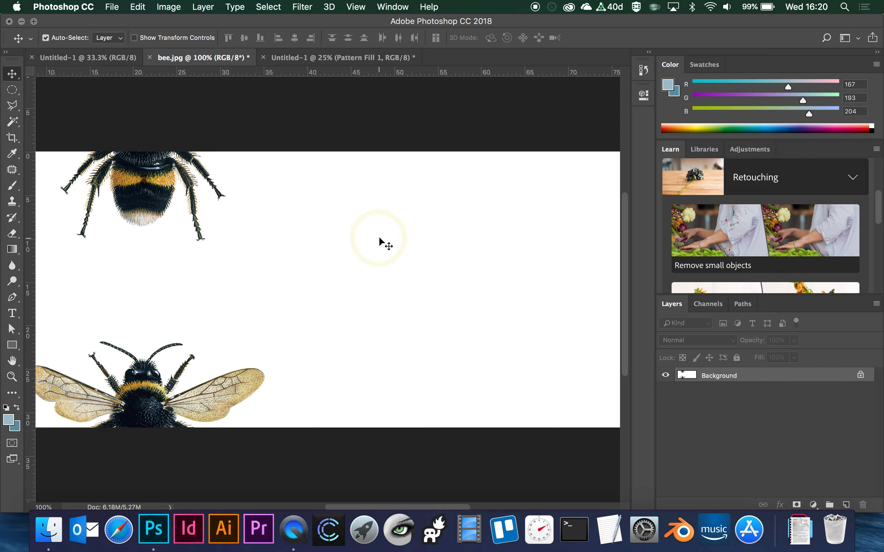
# - Paste the copied whole bee, move it flush against the canvas's right edge, and check the Snap To options
pyautogui.press('super+v')
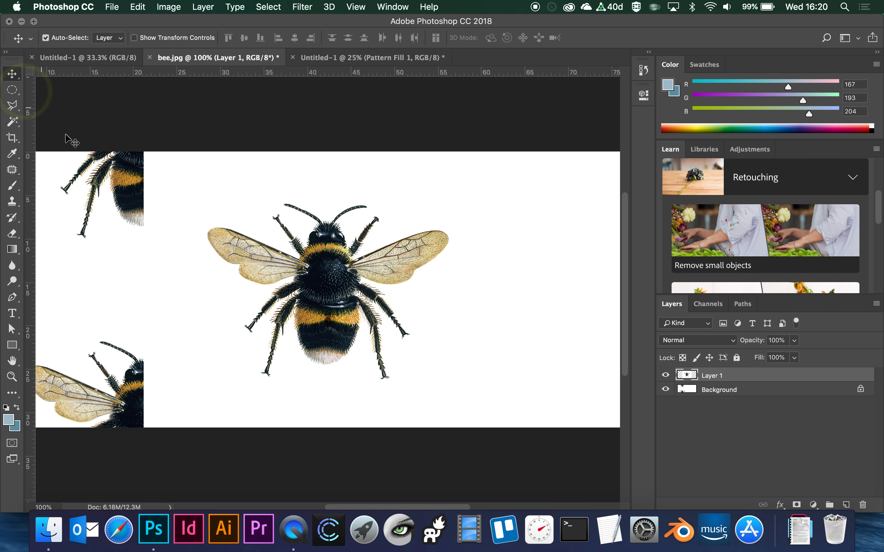
pyautogui.moveTo(331, 306); pyautogui.dragTo(459, 306)
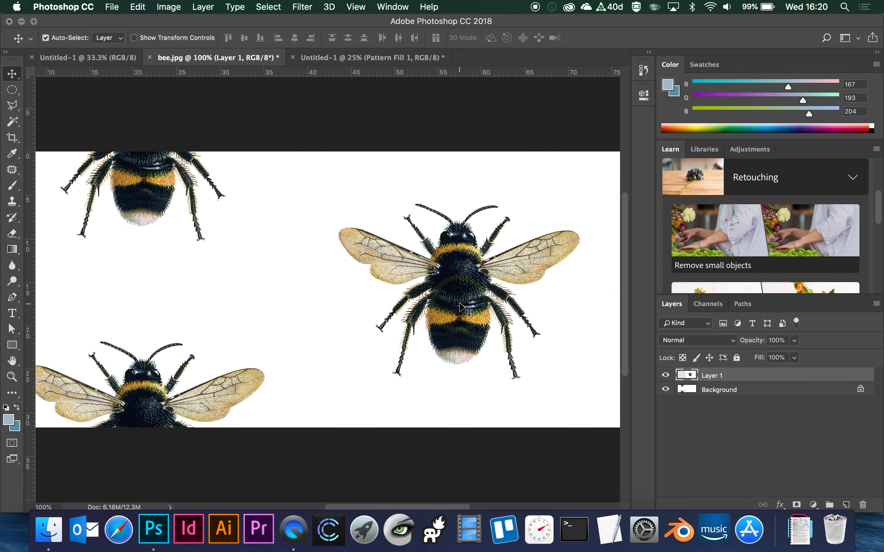
pyautogui.press('super+0')
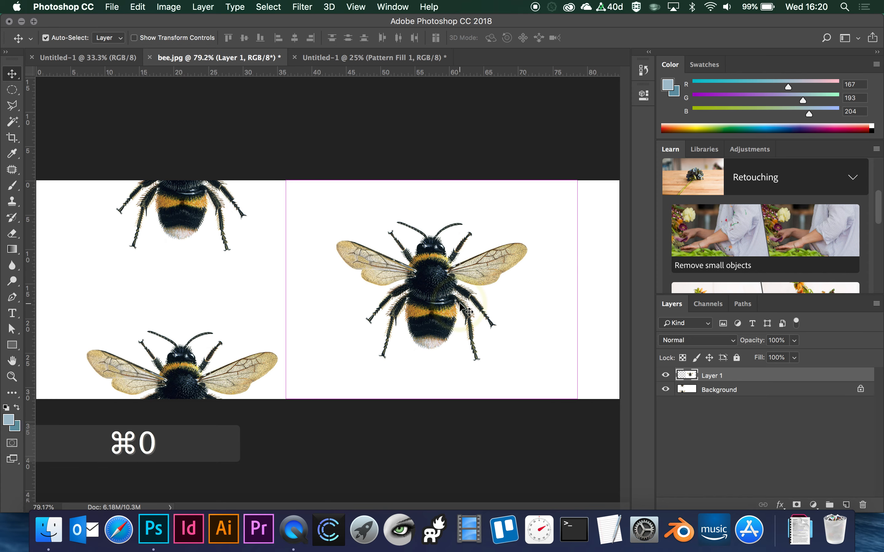
pyautogui.moveTo(438, 300); pyautogui.dragTo(474, 297)
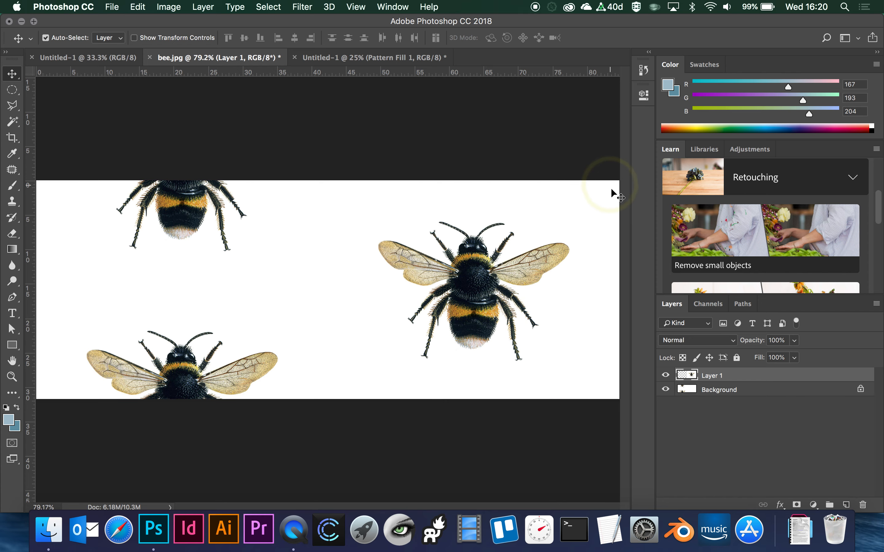
pyautogui.click(355, 7)
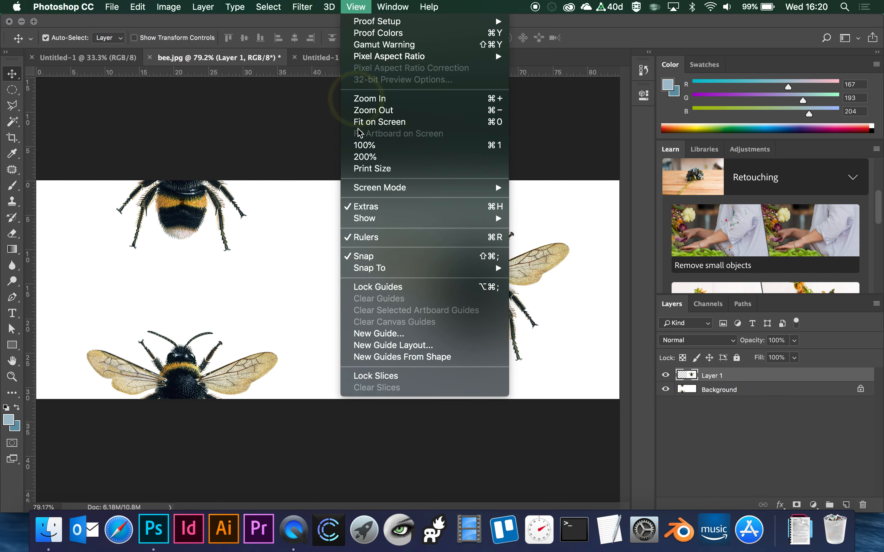
pyautogui.moveTo(380, 268)
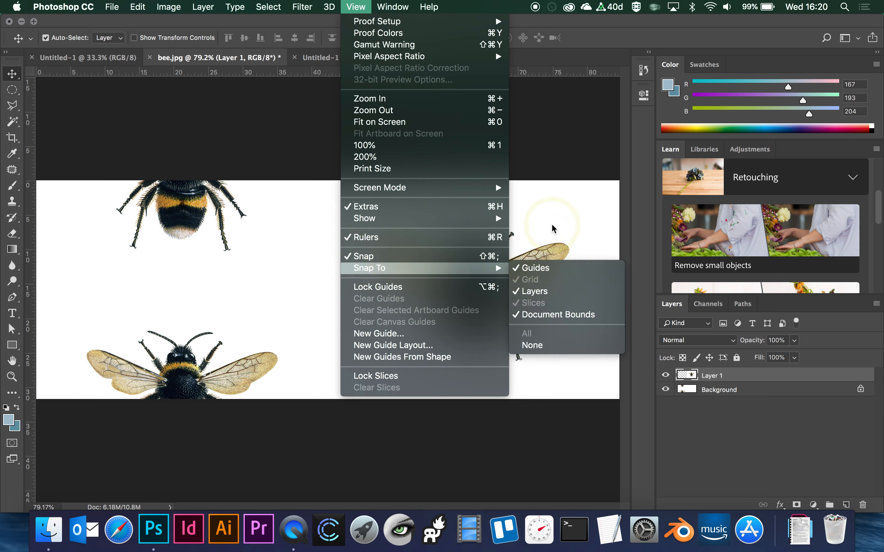
pyautogui.click(556, 134)
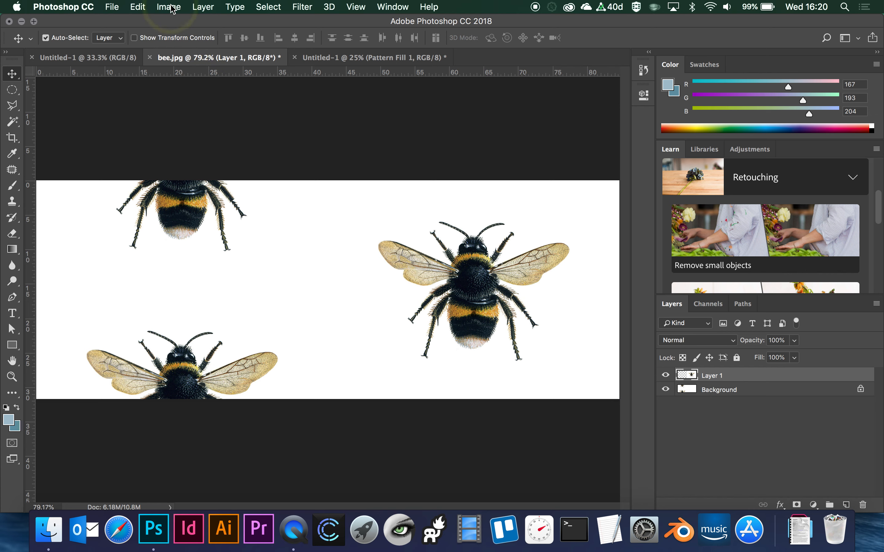
# - Define the two-bee tile as a pattern named "bee half drop"
pyautogui.click(137, 7)
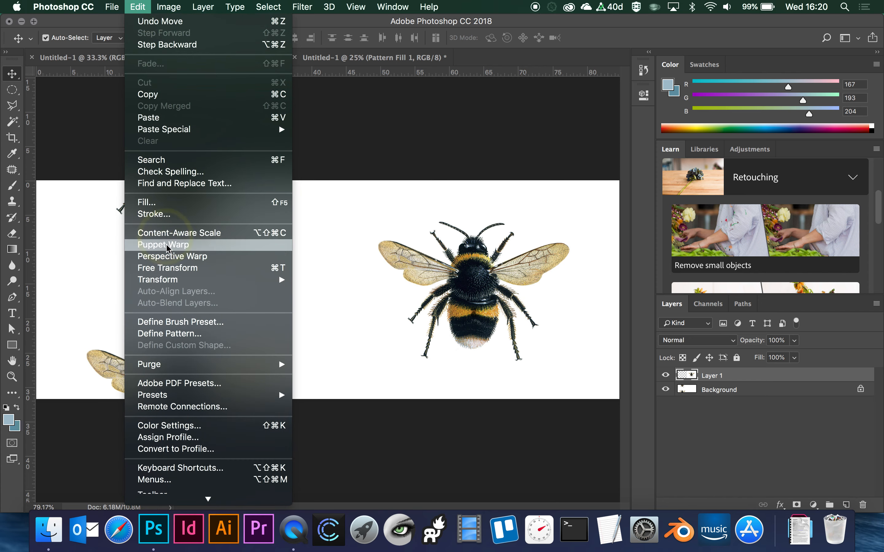
pyautogui.click(169, 333)
pyautogui.write('b')
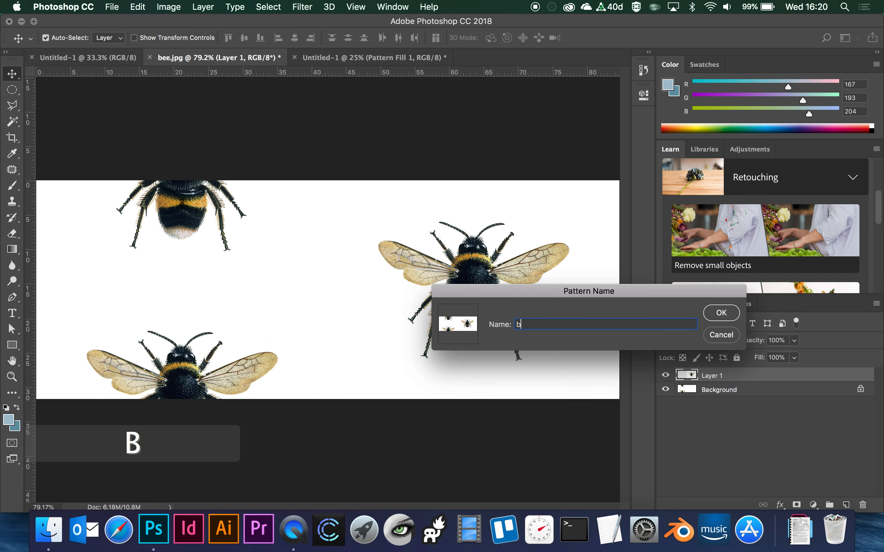
pyautogui.write('ee half drop')
pyautogui.click(720, 314)
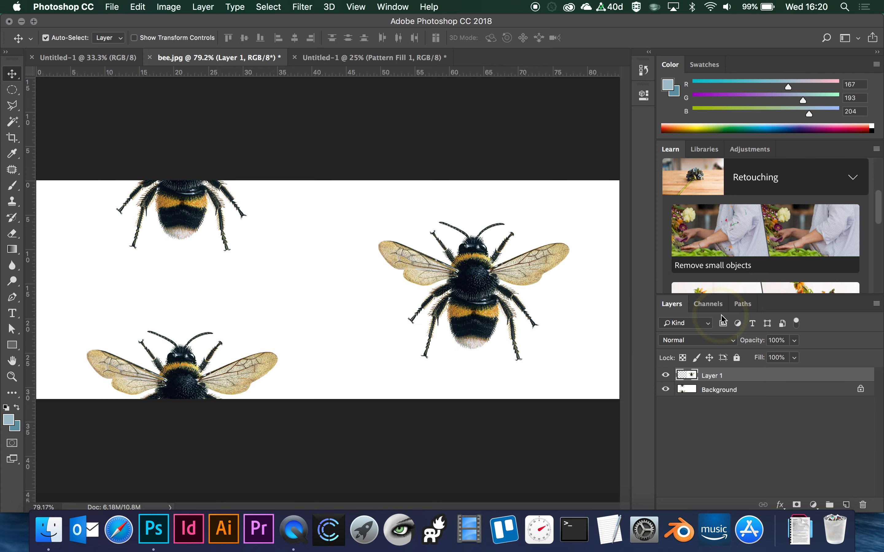
# - In the A3 document, change the Pattern Fill 1 layer's pattern to "bee half drop" and apply it
pyautogui.click(390, 60)
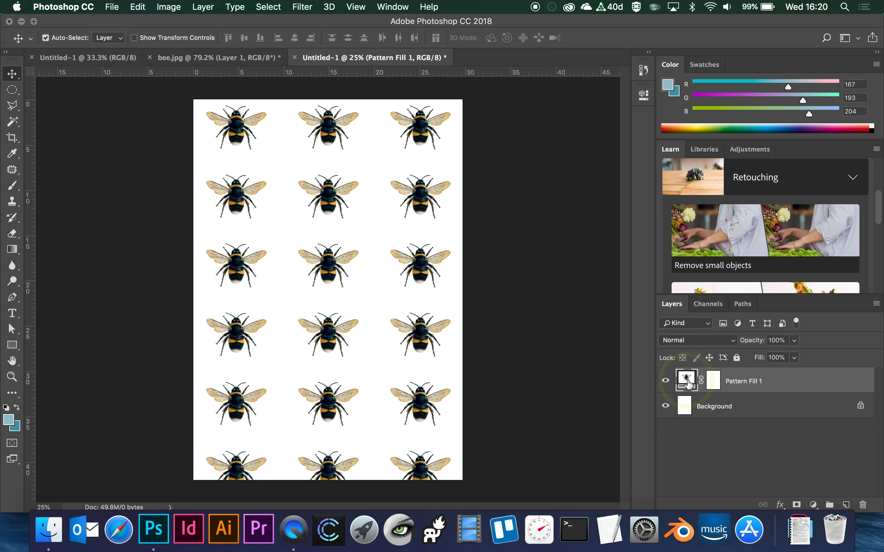
pyautogui.doubleClick(687, 381)
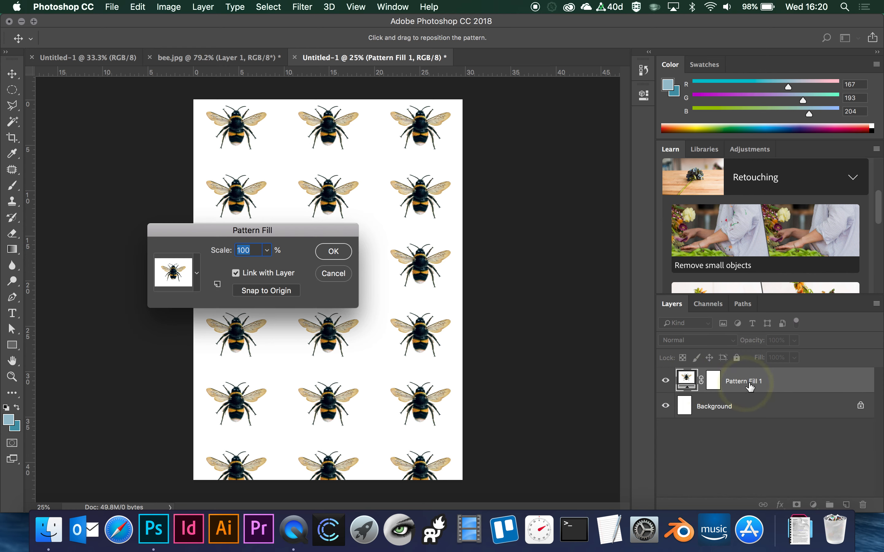
pyautogui.click(198, 282)
pyautogui.moveTo(271, 294); pyautogui.dragTo(283, 483)
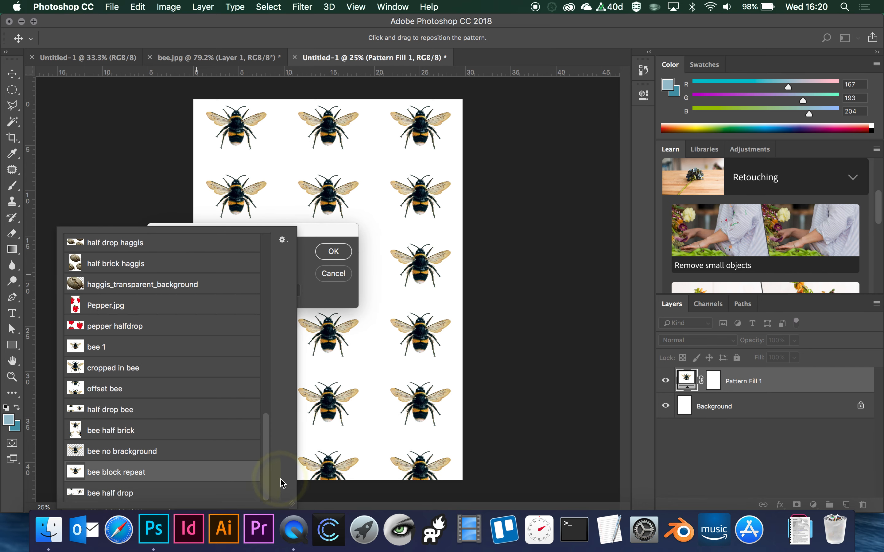
pyautogui.click(117, 493)
pyautogui.click(333, 251)
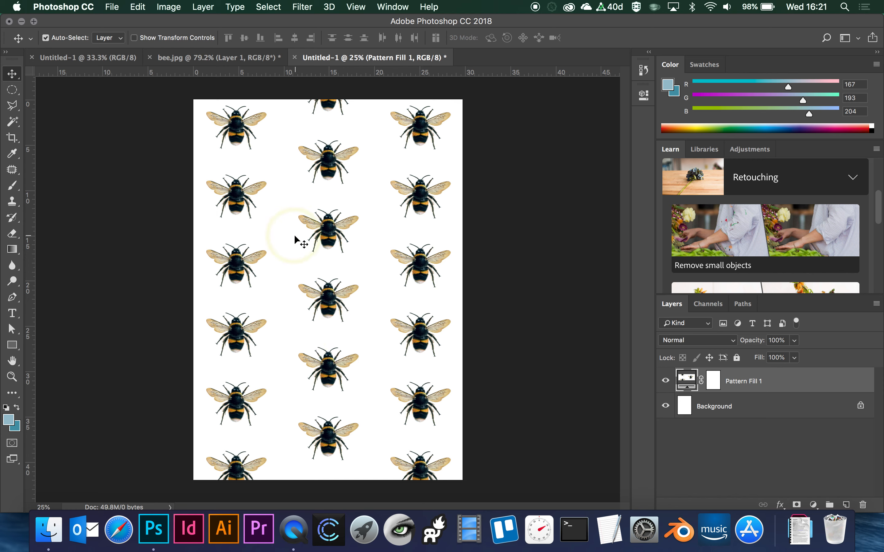
# - Set the half-drop pattern fill's scale to 50% and apply it
pyautogui.doubleClick(686, 381)
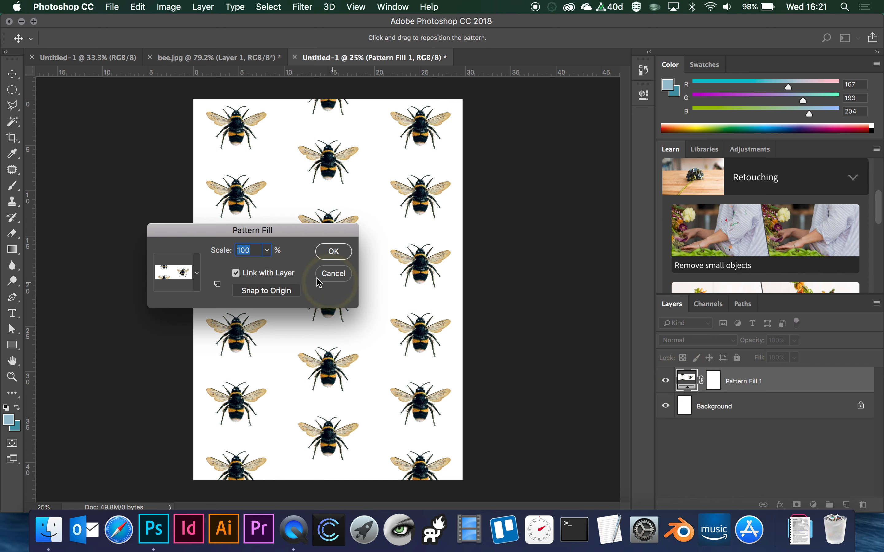
pyautogui.write('50')
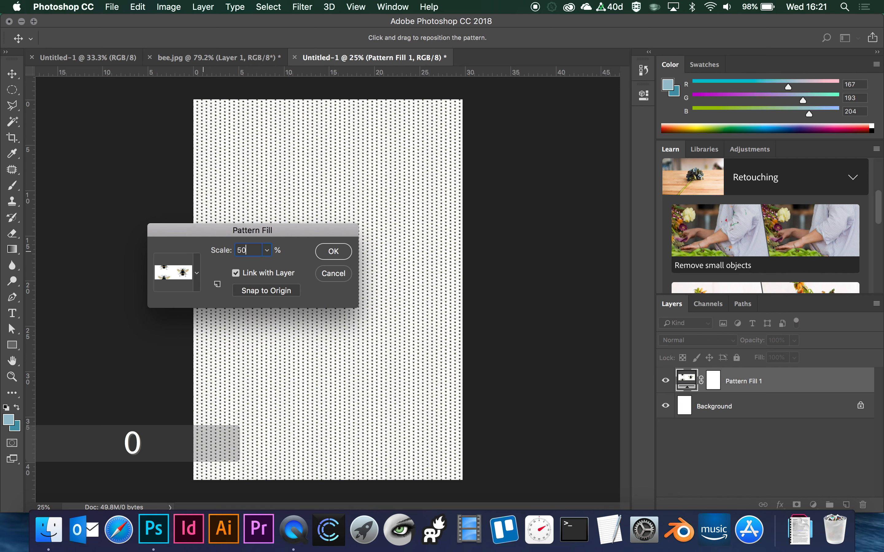
pyautogui.click(330, 251)
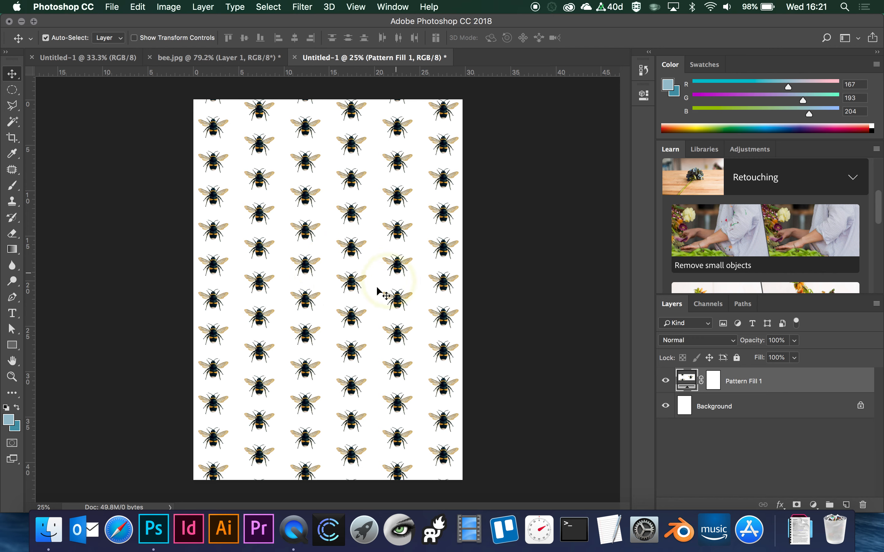
# - In bee.jpg, draw a rectangular marquee closely around the whole bee and nudge the selection to centre it
pyautogui.click(218, 57)
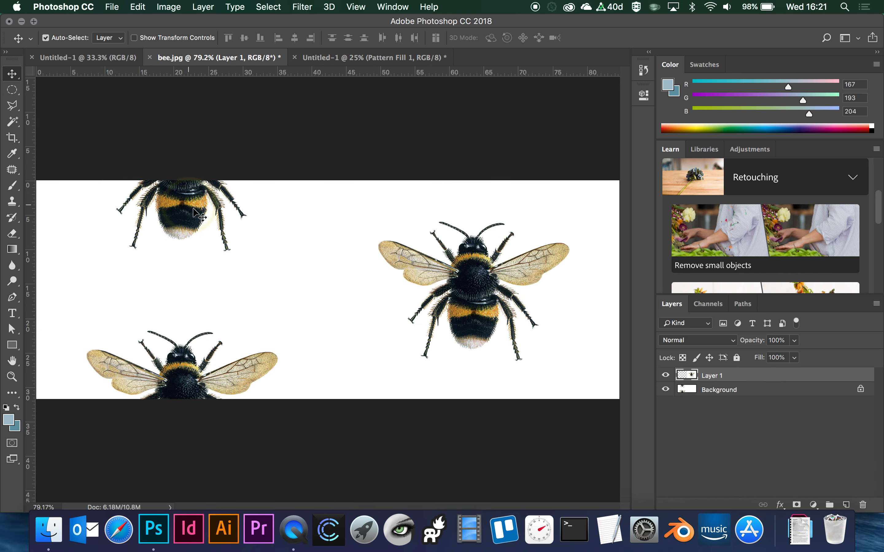
pyautogui.click(13, 90)
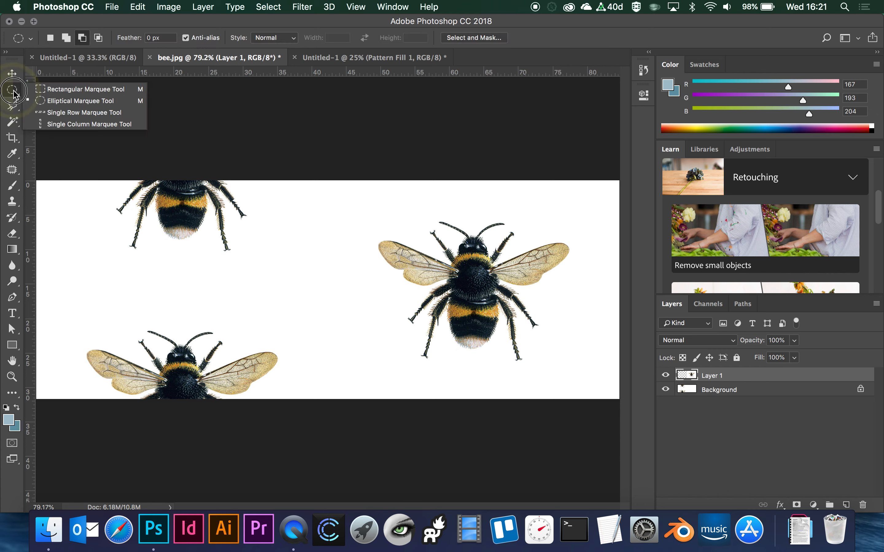
pyautogui.click(62, 89)
pyautogui.moveTo(364, 211); pyautogui.dragTo(575, 364)
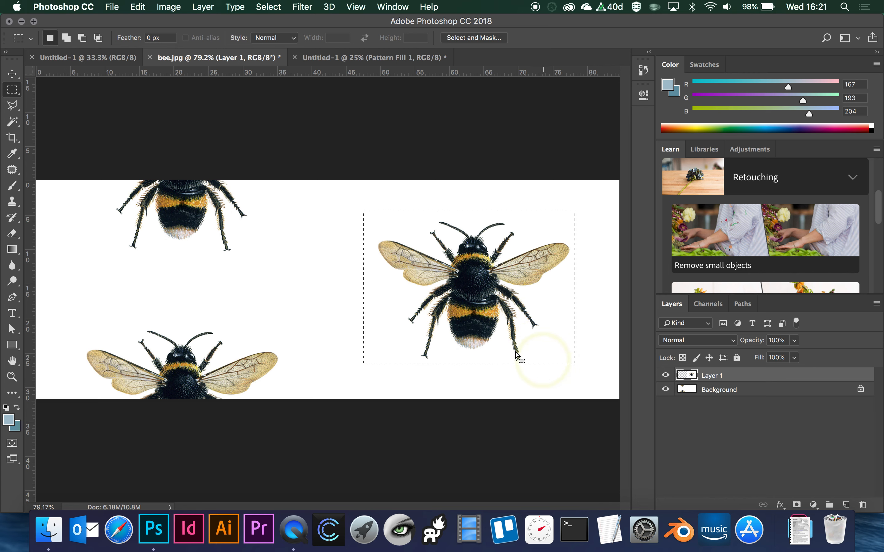
pyautogui.moveTo(418, 217); pyautogui.dragTo(421, 218)
# - Define the selected bee as a pattern named "cropped bee block"
pyautogui.click(112, 8)
pyautogui.moveTo(138, 8)
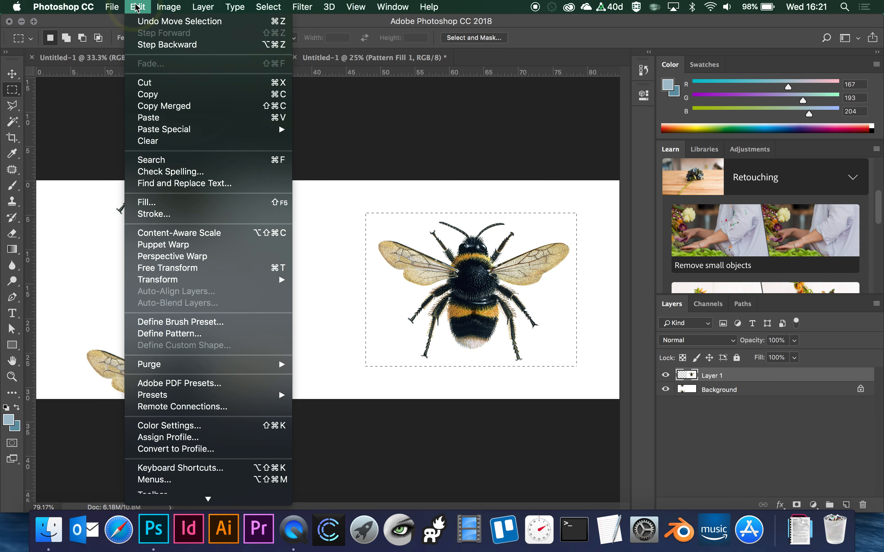
pyautogui.click(175, 336)
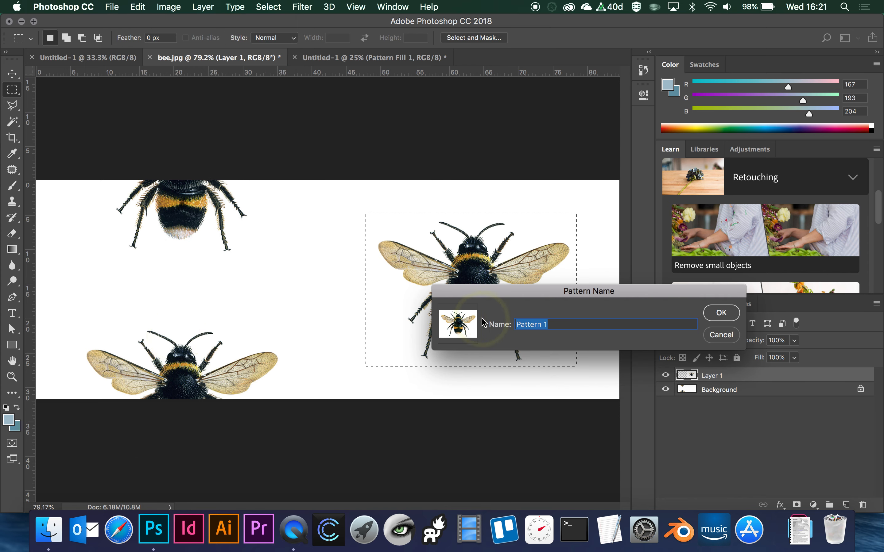
pyautogui.write('cropped ')
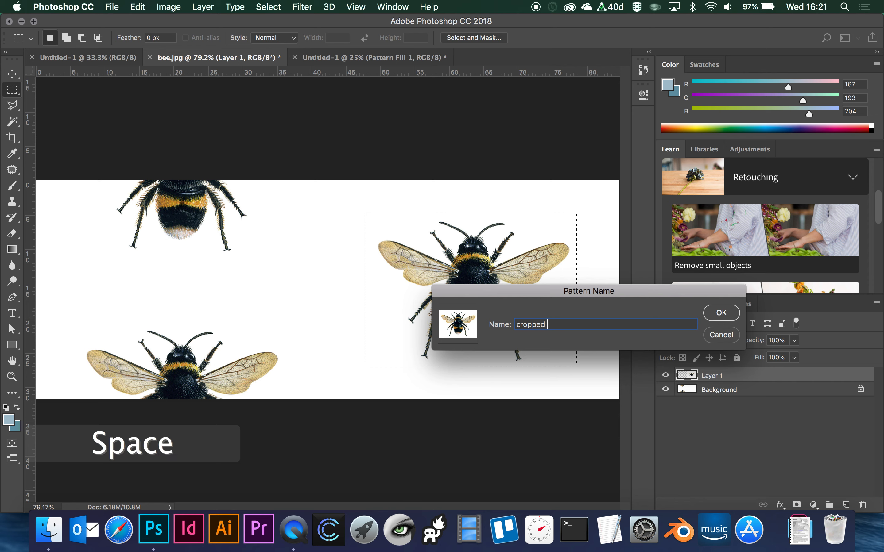
pyautogui.write('bee block')
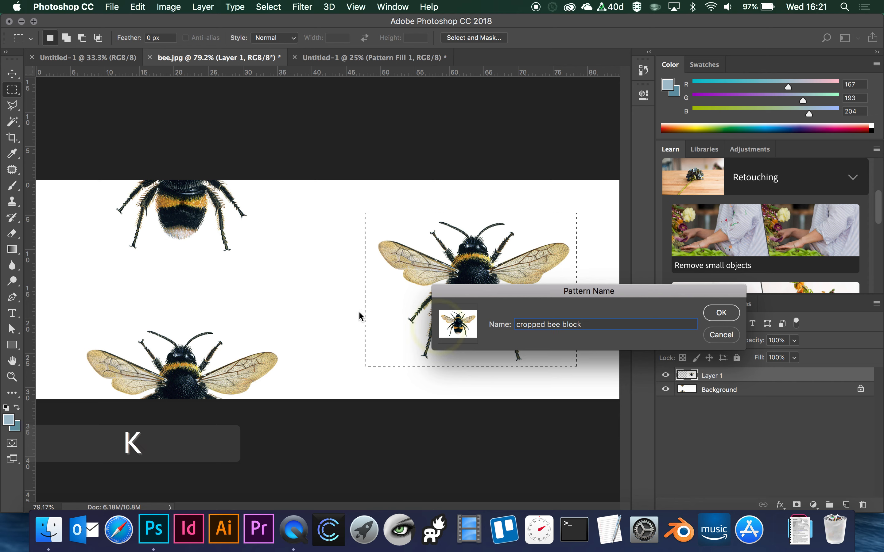
pyautogui.click(721, 313)
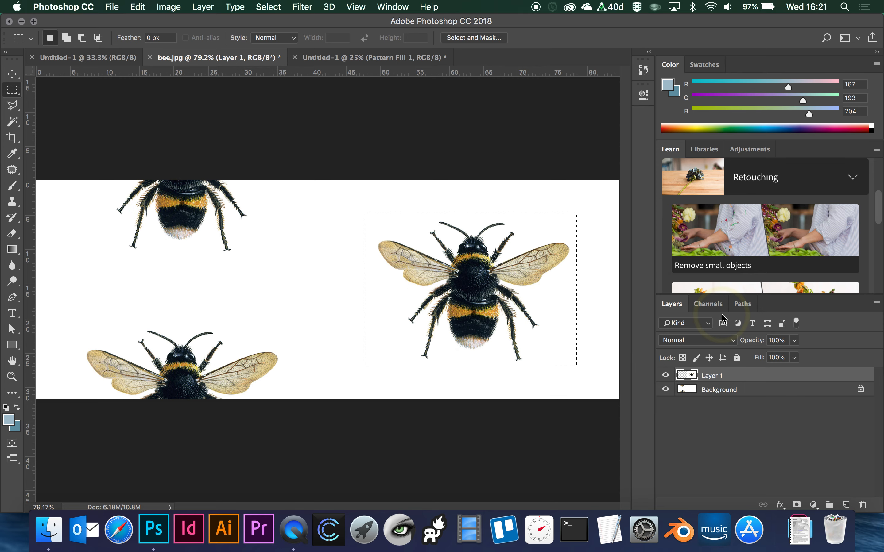
# - In the A3 document, change the Pattern Fill 1 layer's pattern to "bee block repeat" and apply it
pyautogui.click(359, 59)
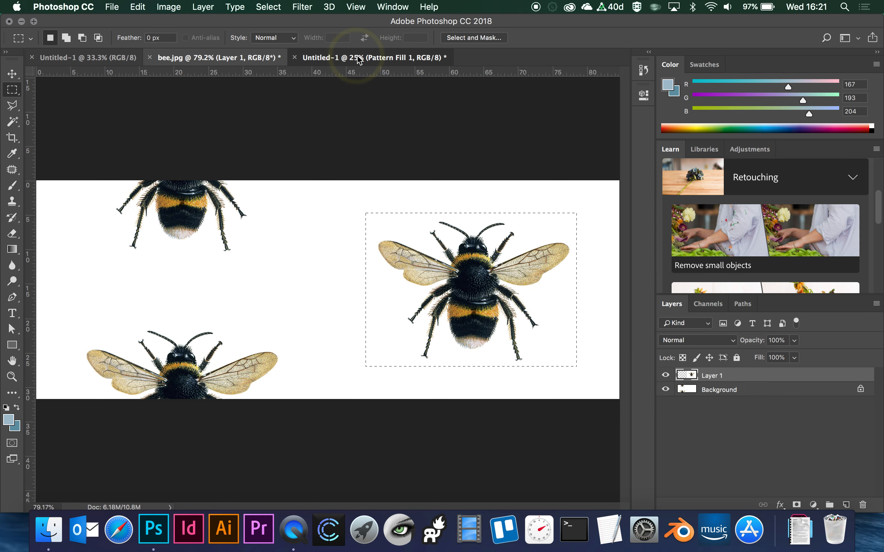
pyautogui.doubleClick(686, 380)
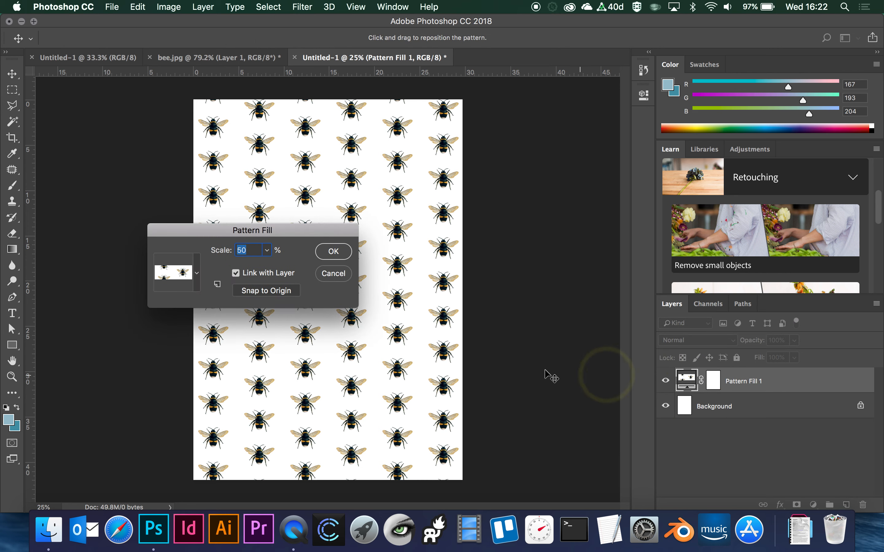
pyautogui.click(185, 270)
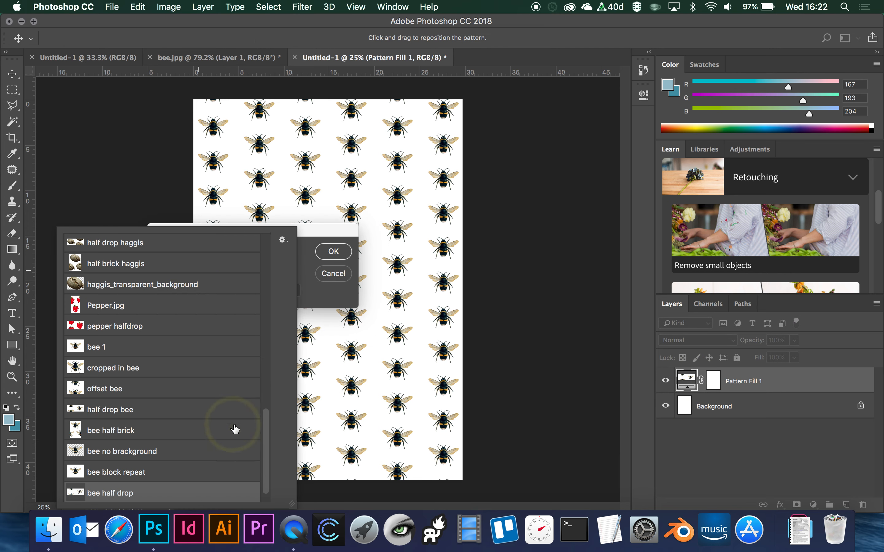
pyautogui.scroll(-1, 235, 429)
pyautogui.click(150, 451)
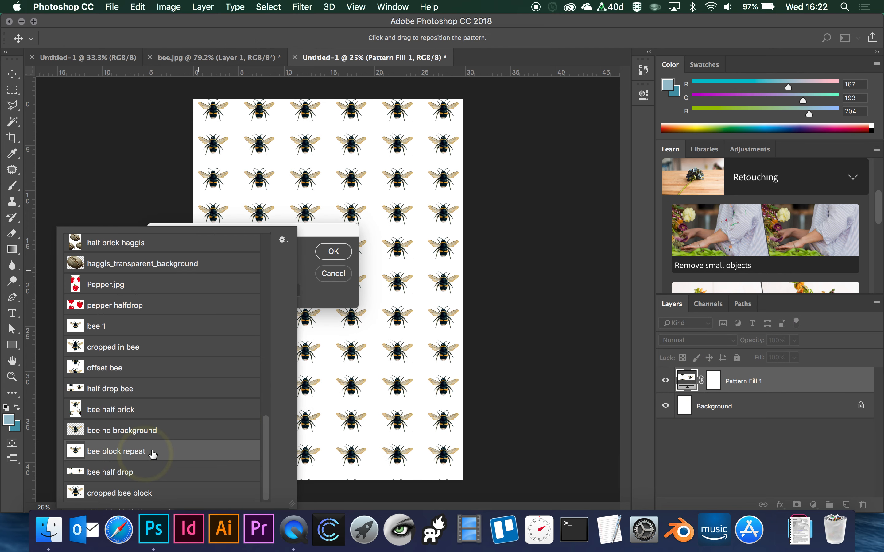
pyautogui.click(331, 268)
pyautogui.click(333, 251)
pyautogui.click(275, 208)
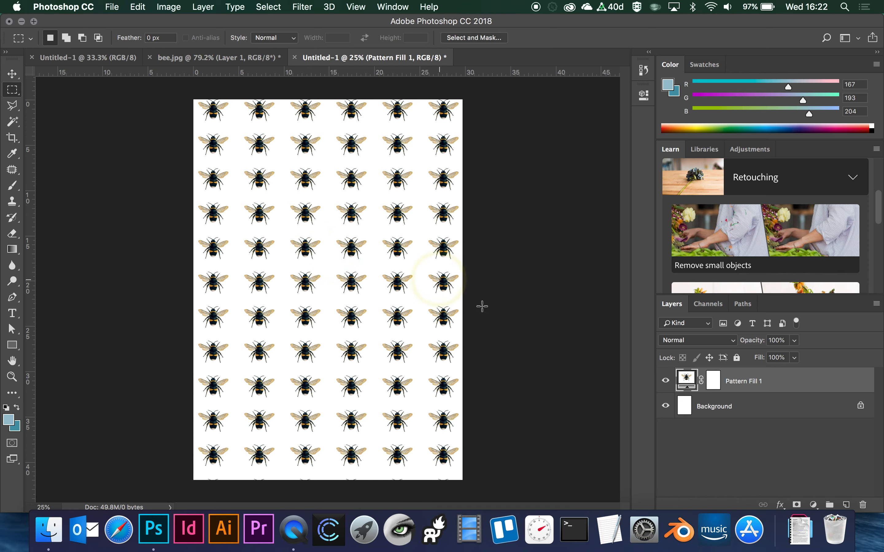
# - Change the Pattern Fill 1 layer's pattern to "cropped bee block" and apply it
pyautogui.doubleClick(686, 380)
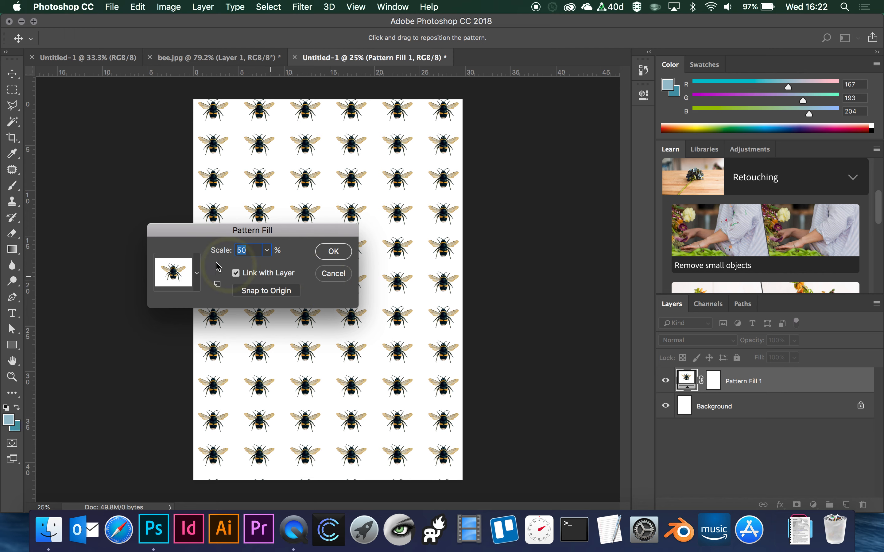
pyautogui.click(193, 273)
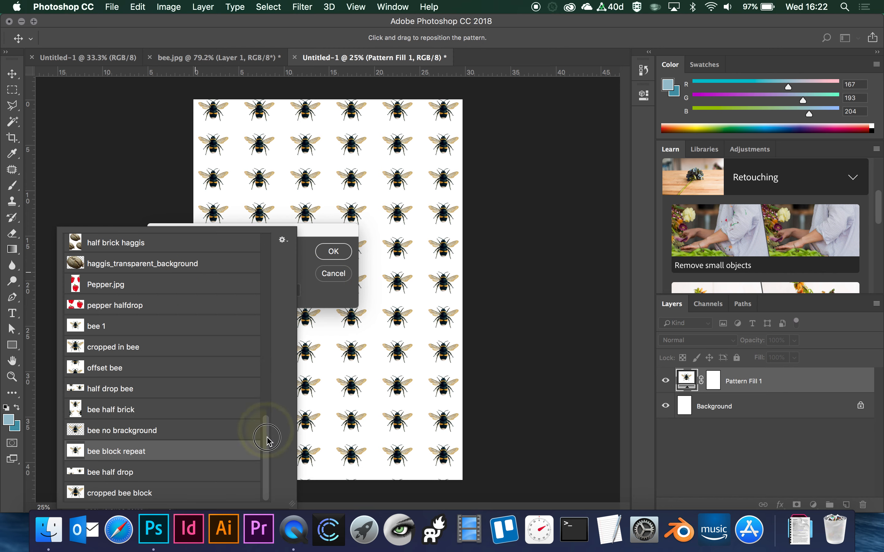
pyautogui.click(150, 493)
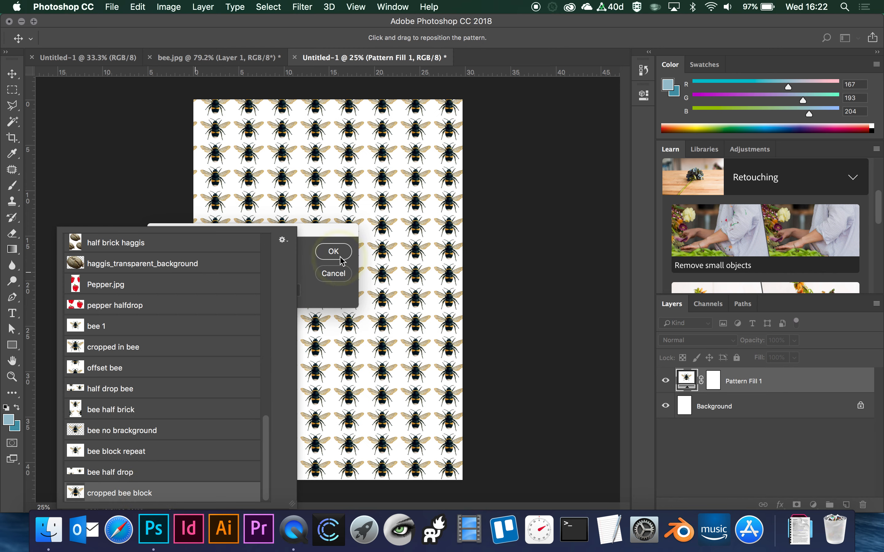
pyautogui.click(339, 256)
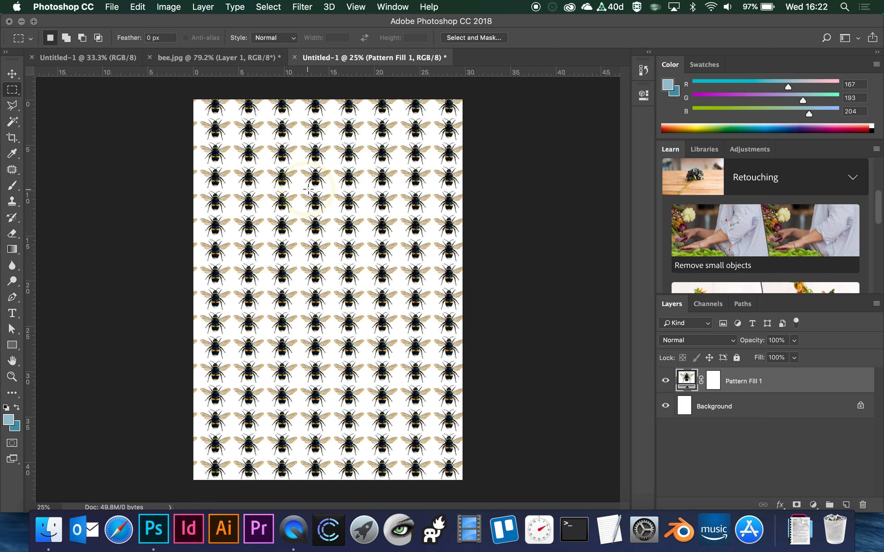
# - Review the bee selection in bee.jpg, and in the A3 document set the Pattern Fill 1 layer's pattern back to "bee half drop"
pyautogui.click(237, 58)
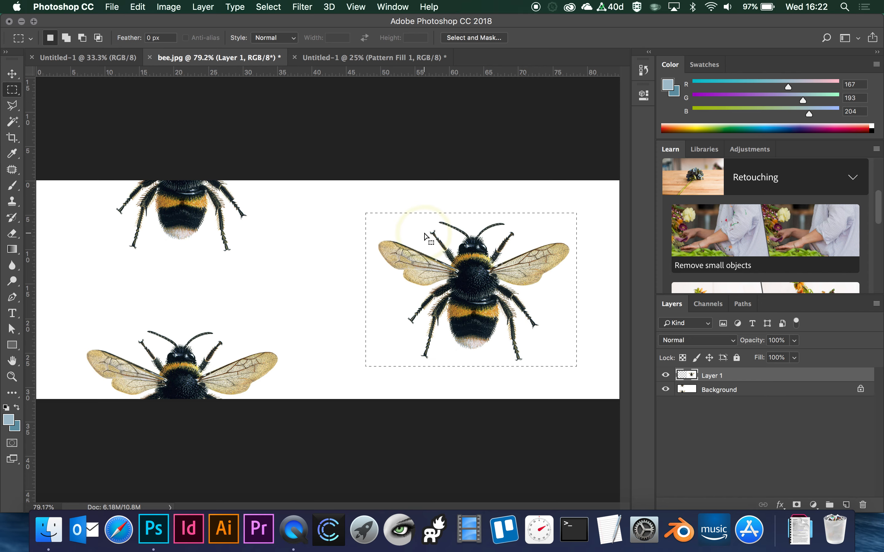
pyautogui.click(387, 57)
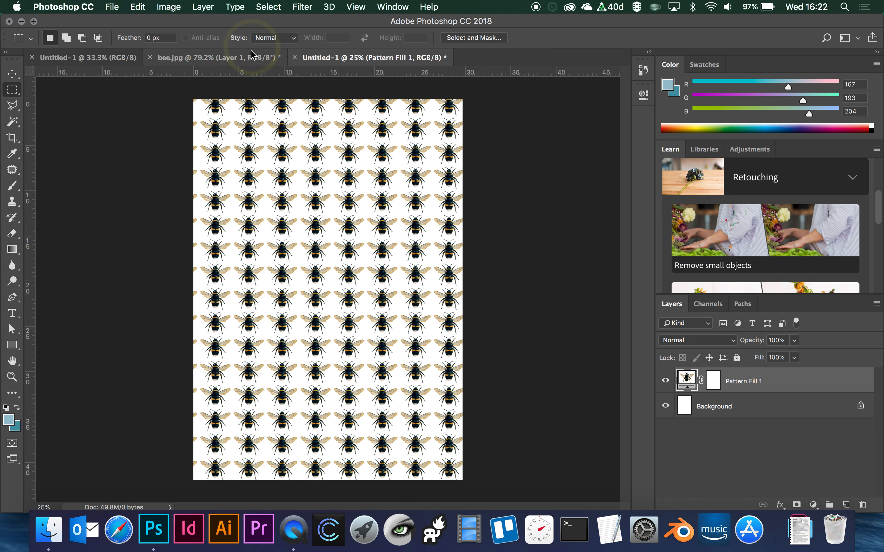
pyautogui.doubleClick(689, 381)
pyautogui.click(177, 276)
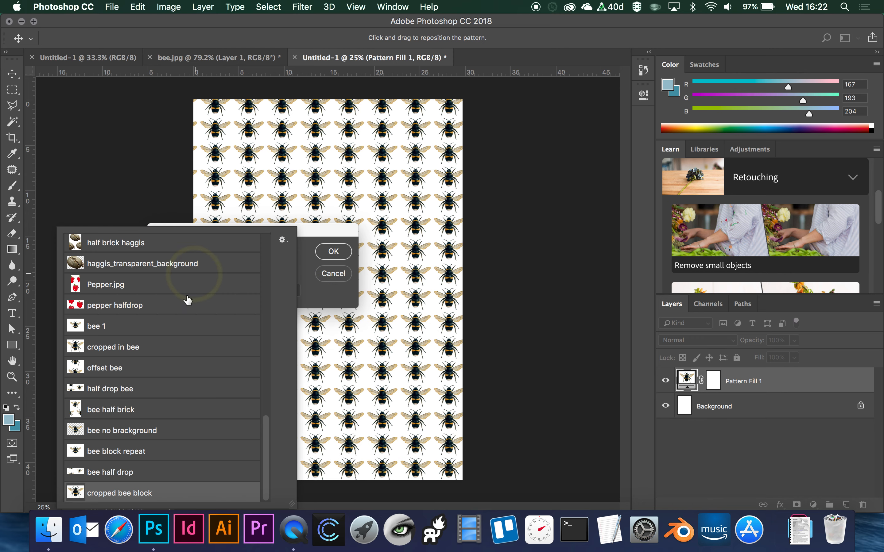
pyautogui.click(158, 472)
pyautogui.click(330, 251)
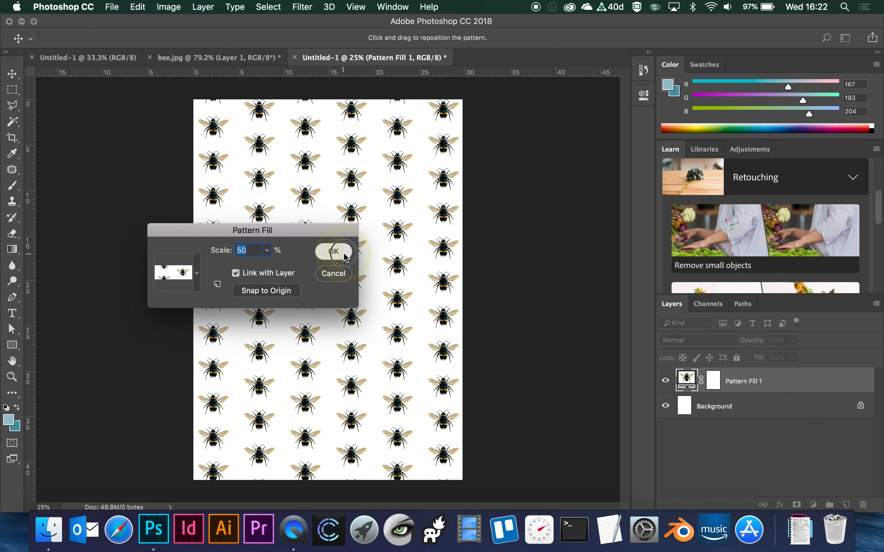
pyautogui.click(333, 251)
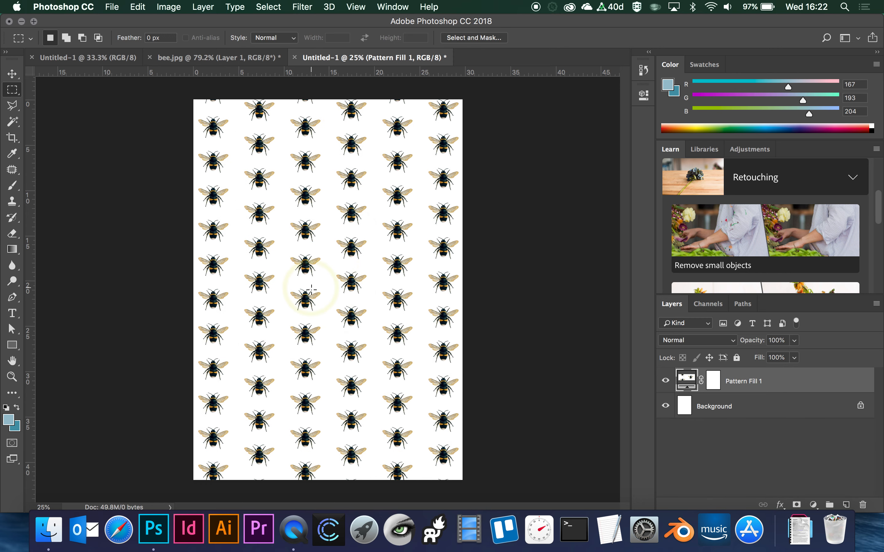